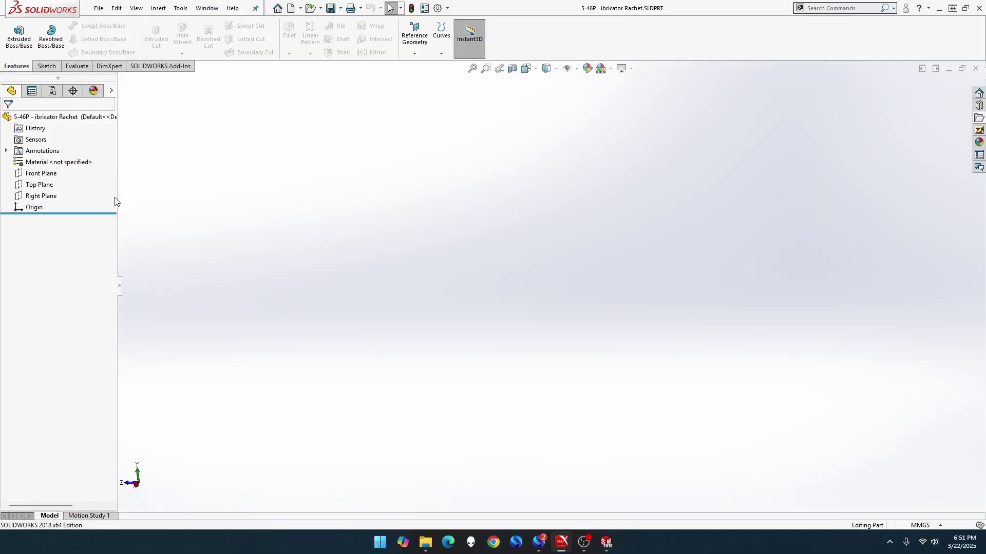
Step: Start a sketch on the Front Plane and draw a circle centred on the origin with a radius of about 43.7 mm
{"action": "right_click", "coordinate": [46, 173]}
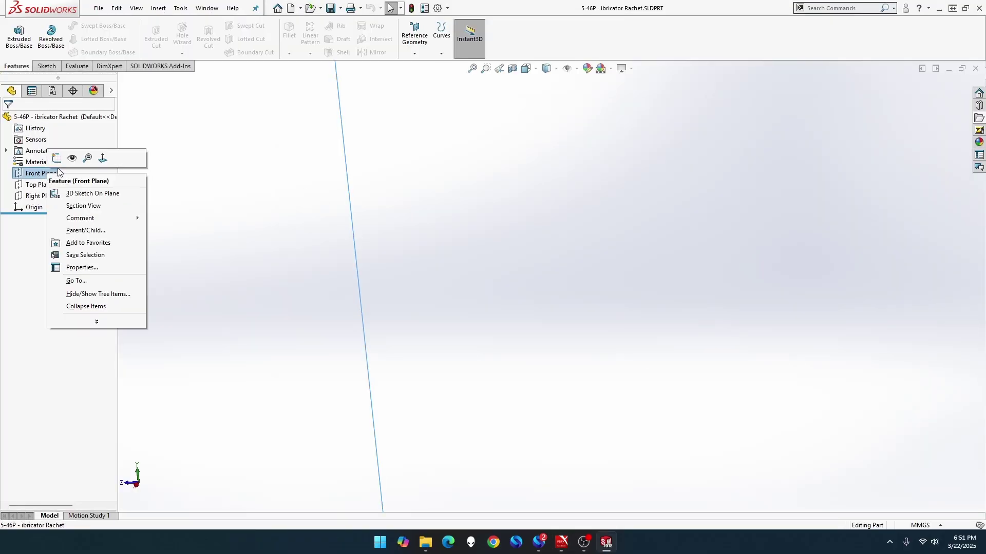
{"action": "left_click", "coordinate": [88, 159]}
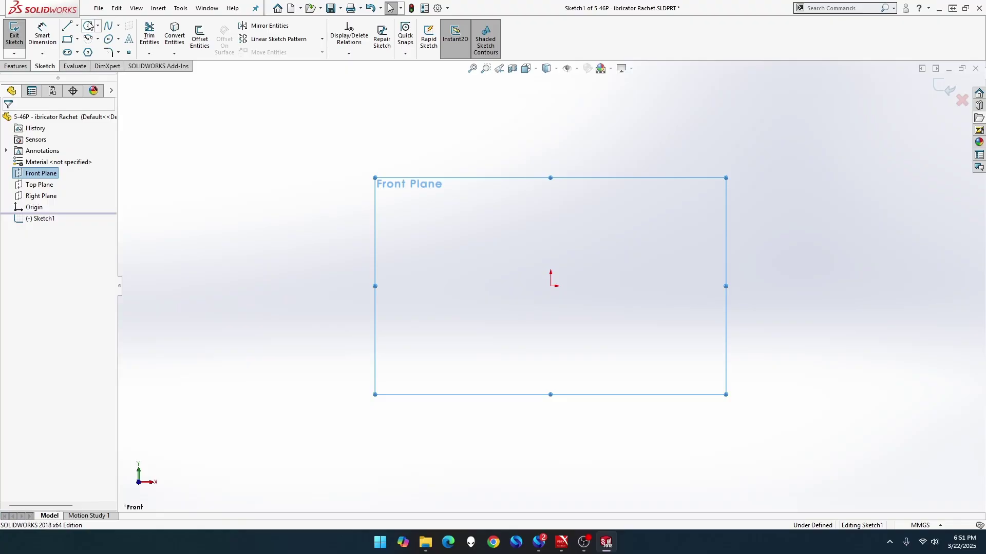
{"action": "left_click", "coordinate": [88, 25]}
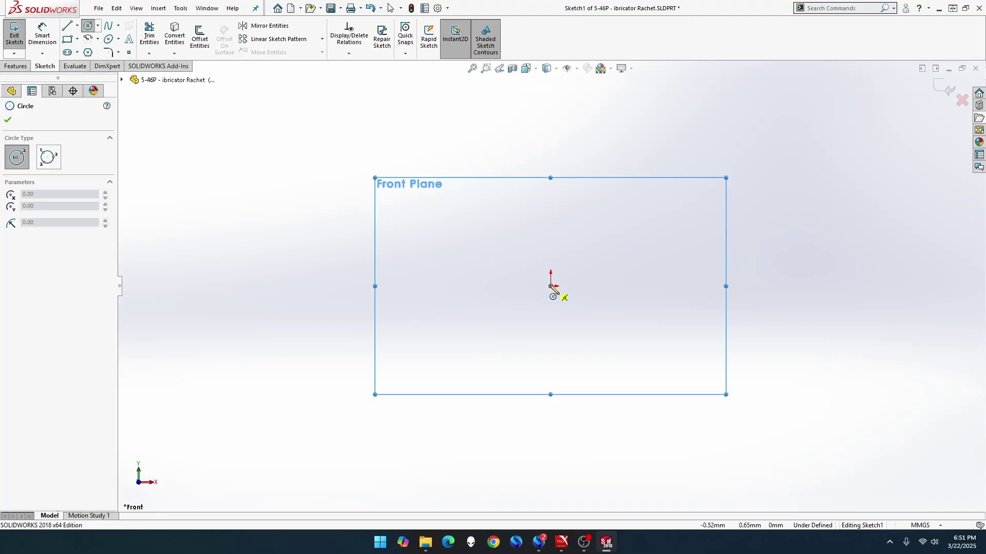
{"action": "left_click", "coordinate": [550, 286]}
{"action": "left_click", "coordinate": [496, 221]}
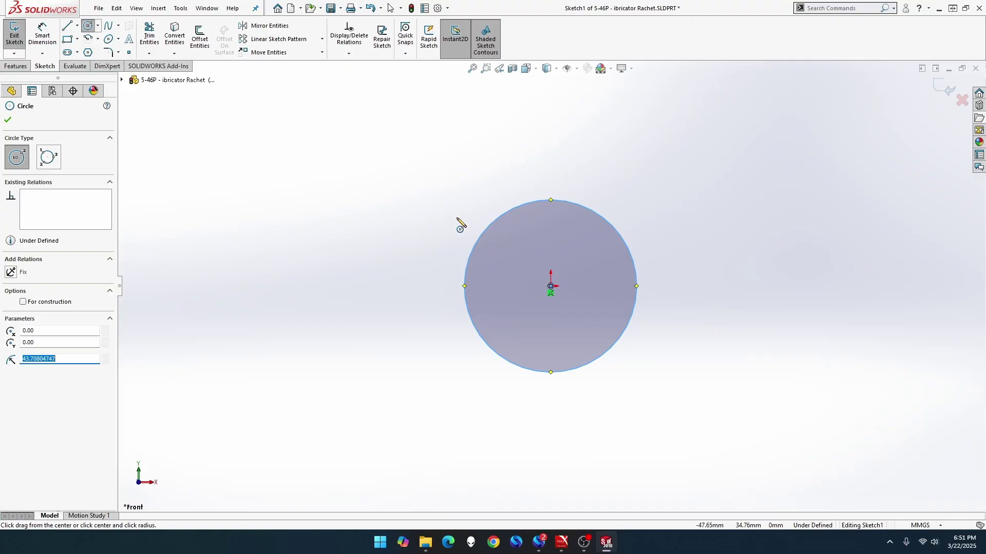
Step: Dimension the circle's diameter as 25 mm and place the dimension text above and to the left of the circle
{"action": "left_click", "coordinate": [52, 45]}
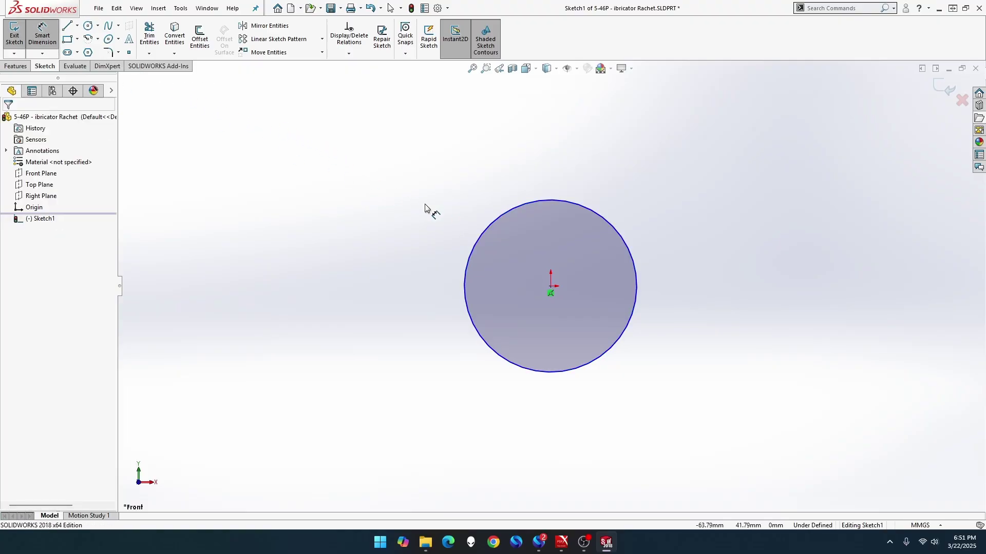
{"action": "left_click", "coordinate": [485, 226]}
{"action": "left_click", "coordinate": [385, 142]}
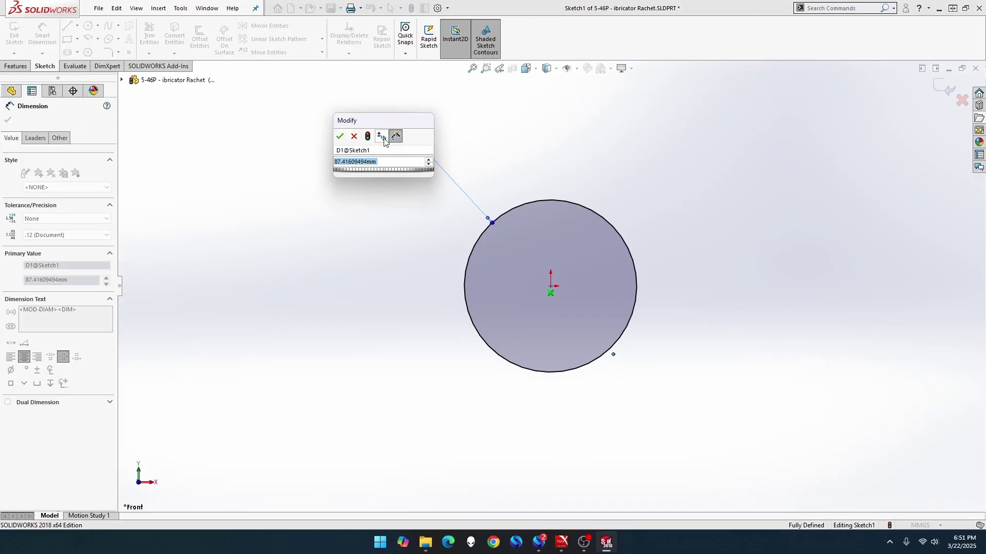
{"action": "type", "text": "25"}
{"action": "key", "text": "Return"}
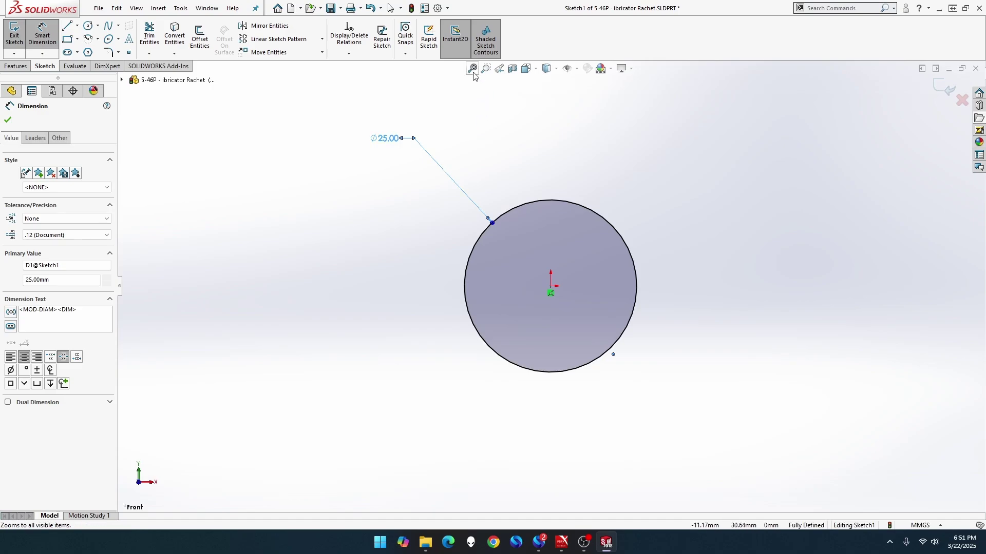
{"action": "key", "text": "f"}
{"action": "left_click_drag", "start_coordinate": [368, 104], "coordinate": [452, 205]}
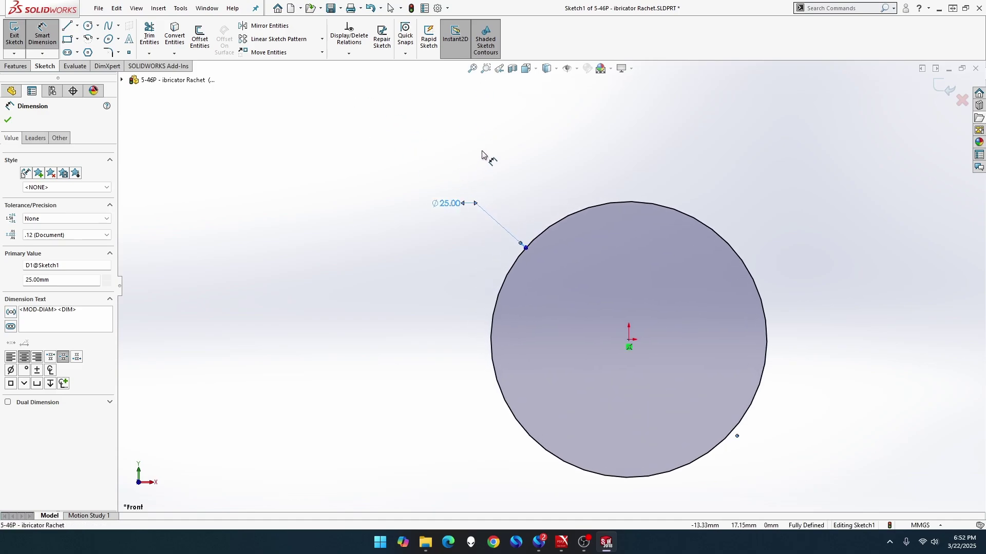
{"action": "left_click", "coordinate": [471, 68]}
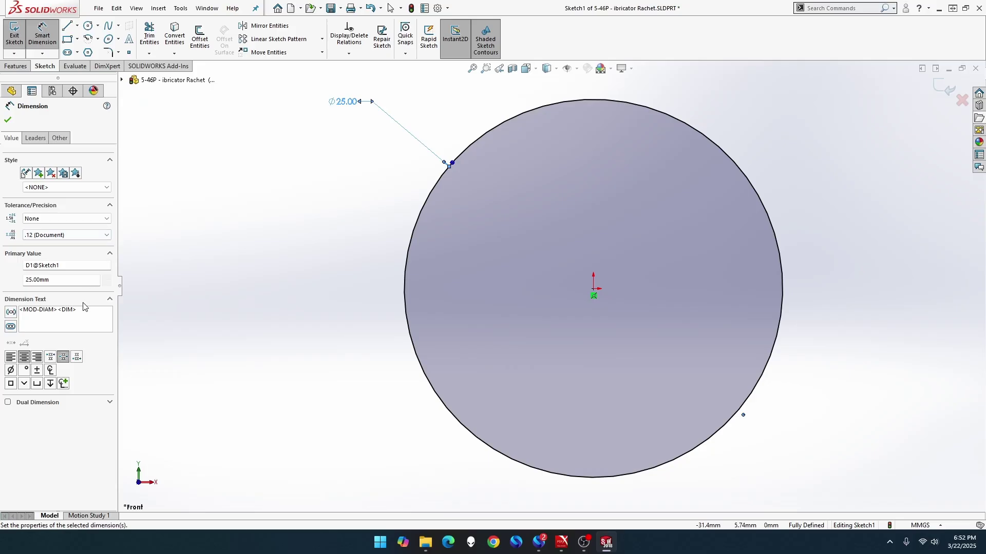
{"action": "left_click", "coordinate": [7, 120]}
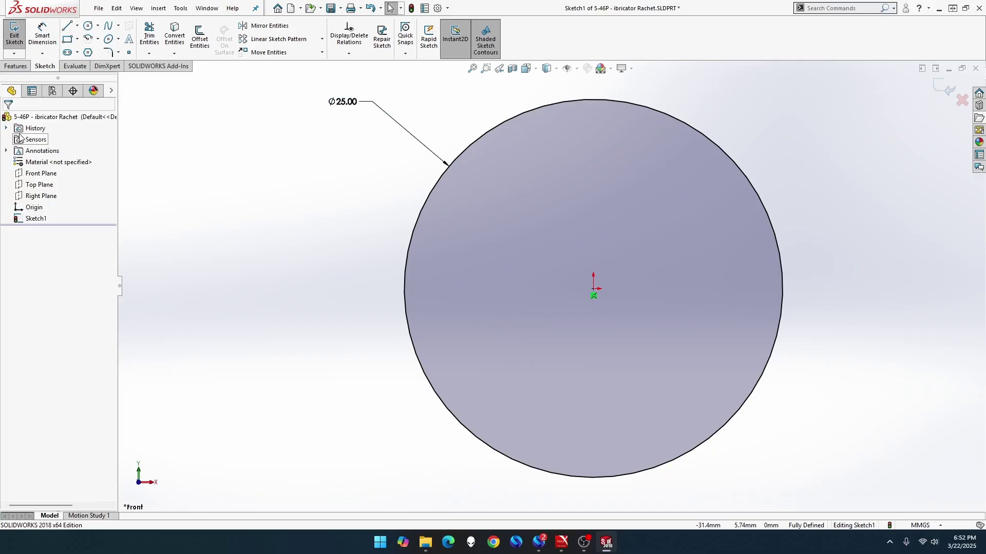
Step: Convert the circle to construction geometry and draw a vertical centerline from its top quadrant point to the origin
{"action": "left_click", "coordinate": [423, 203]}
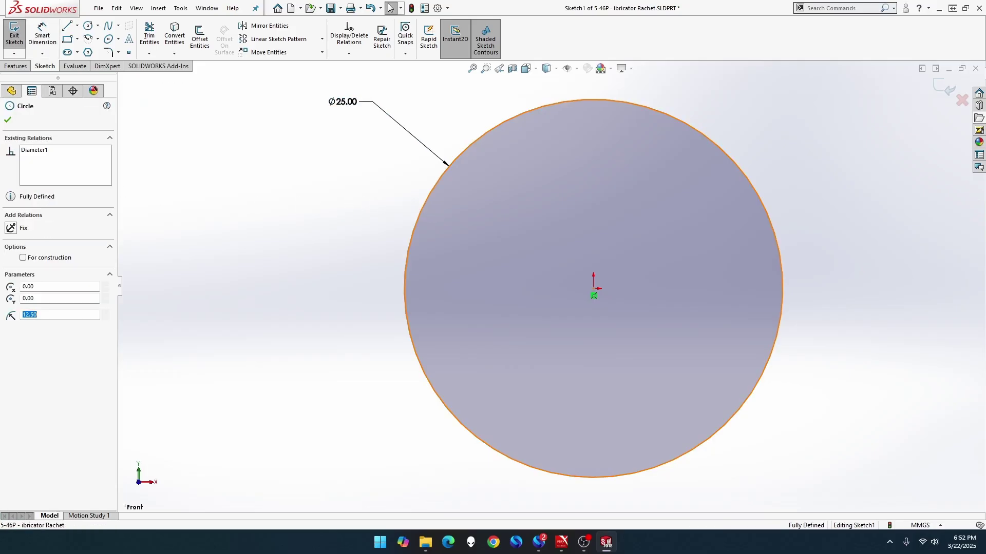
{"action": "left_click", "coordinate": [48, 259]}
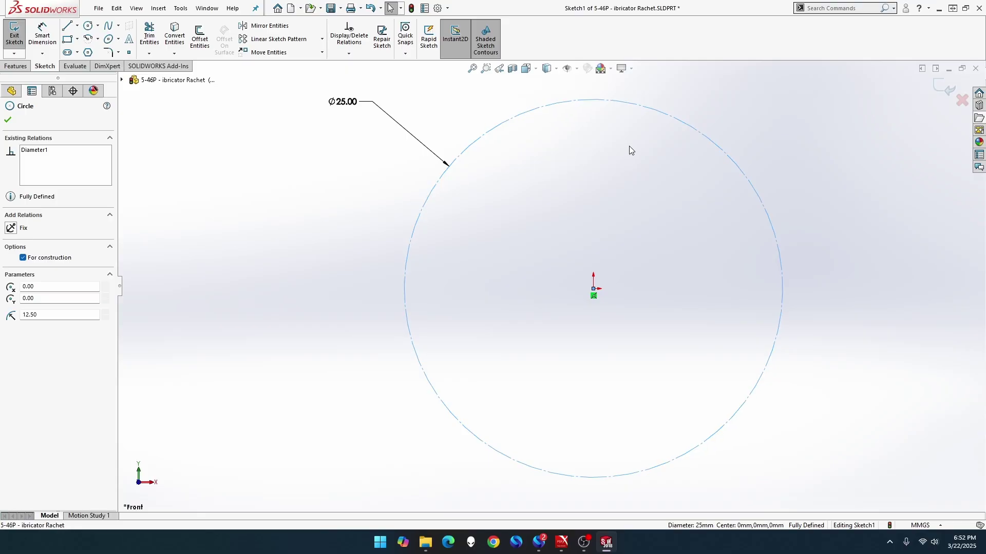
{"action": "left_click", "coordinate": [77, 25]}
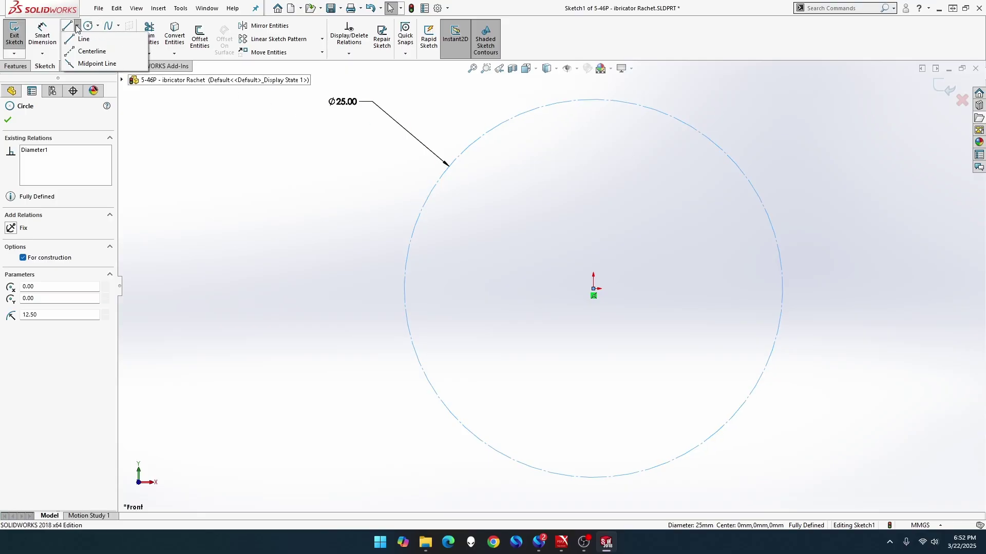
{"action": "left_click", "coordinate": [70, 52]}
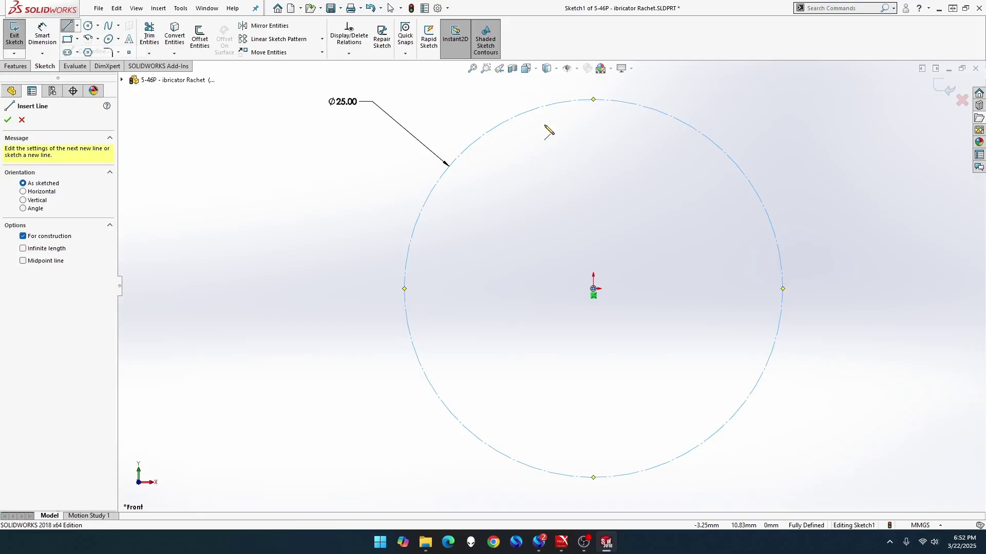
{"action": "left_click", "coordinate": [594, 100]}
{"action": "left_click", "coordinate": [594, 288]}
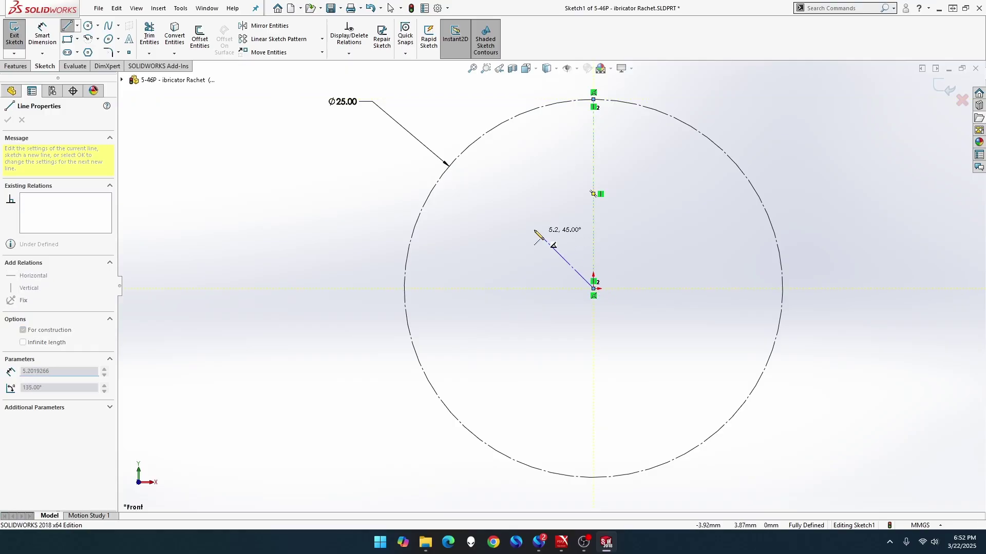
{"action": "key", "text": "Escape"}
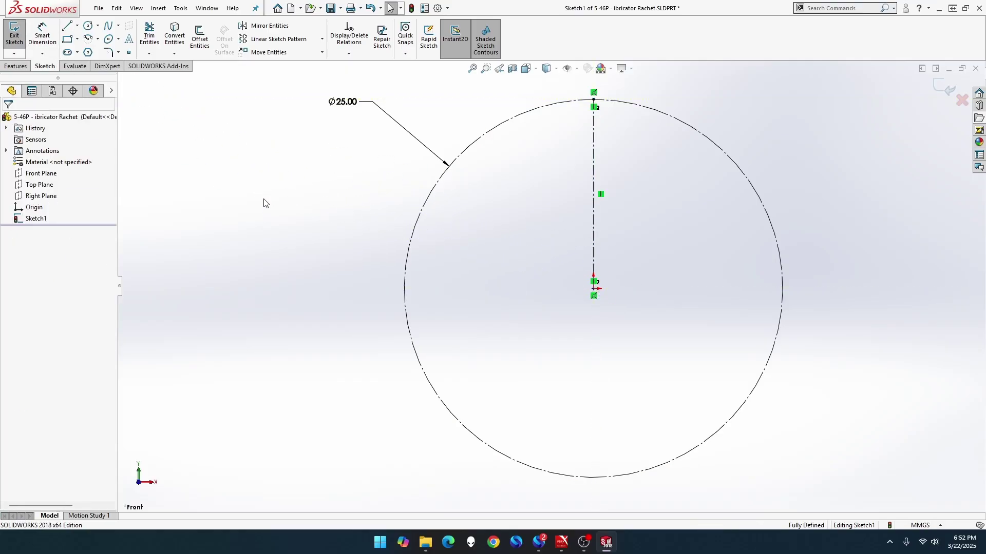
Step: Draw a short solid vertical line from the circle's top point down along the centerline
{"action": "scroll", "coordinate": [691, 97], "scroll_direction": "up", "scroll_amount": 1}
{"action": "scroll", "coordinate": [663, 120], "scroll_direction": "down", "scroll_amount": 3}
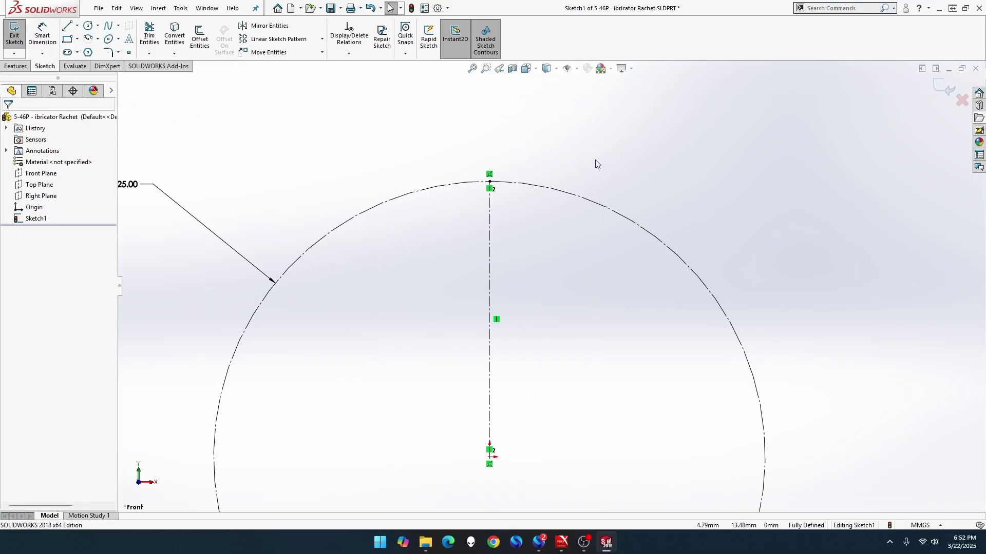
{"action": "left_click", "coordinate": [66, 26]}
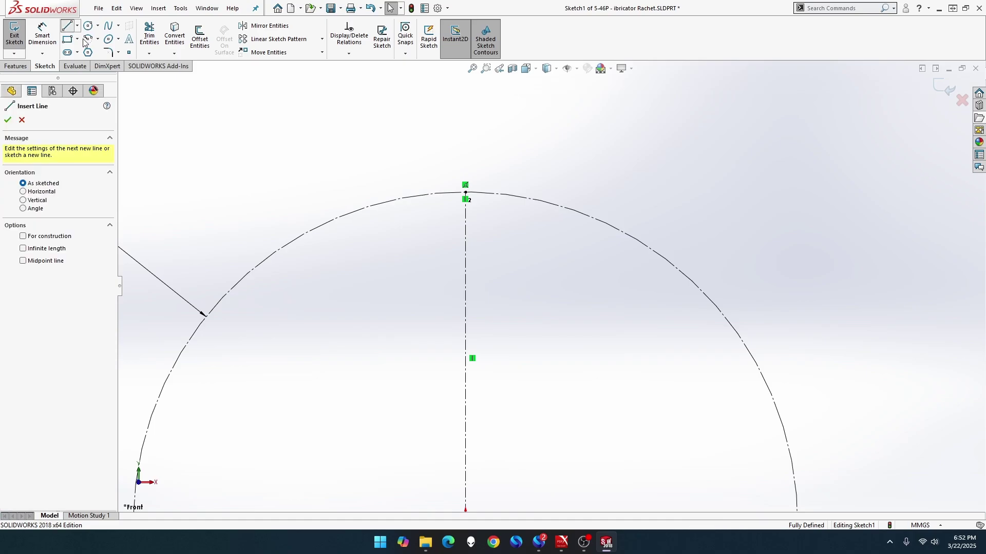
{"action": "left_click", "coordinate": [465, 192]}
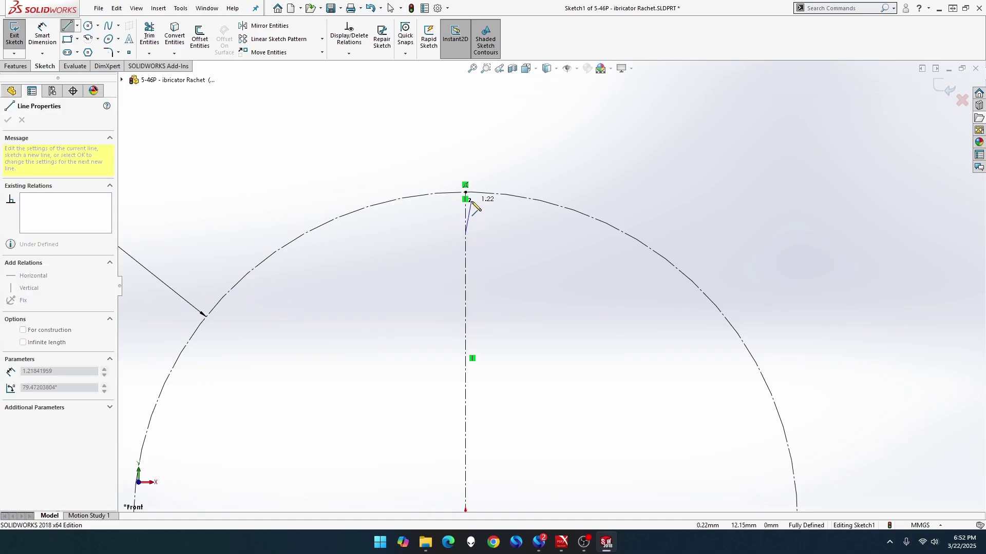
{"action": "left_click", "coordinate": [465, 232]}
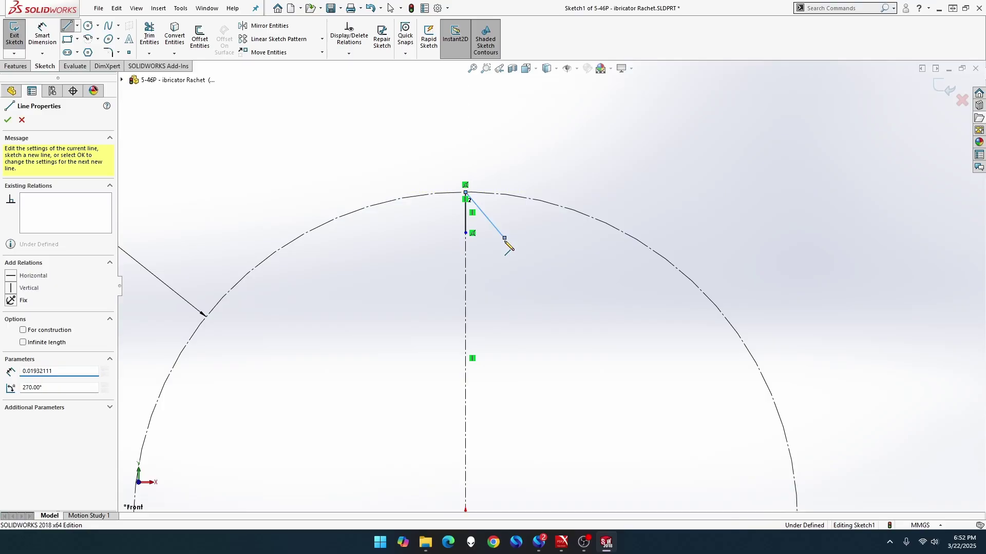
Step: Draw a slanted line about 2.27 mm long from the circle's top point, and one about 2.06 mm long from the vertical line's lower end to the circle
{"action": "left_click", "coordinate": [504, 237]}
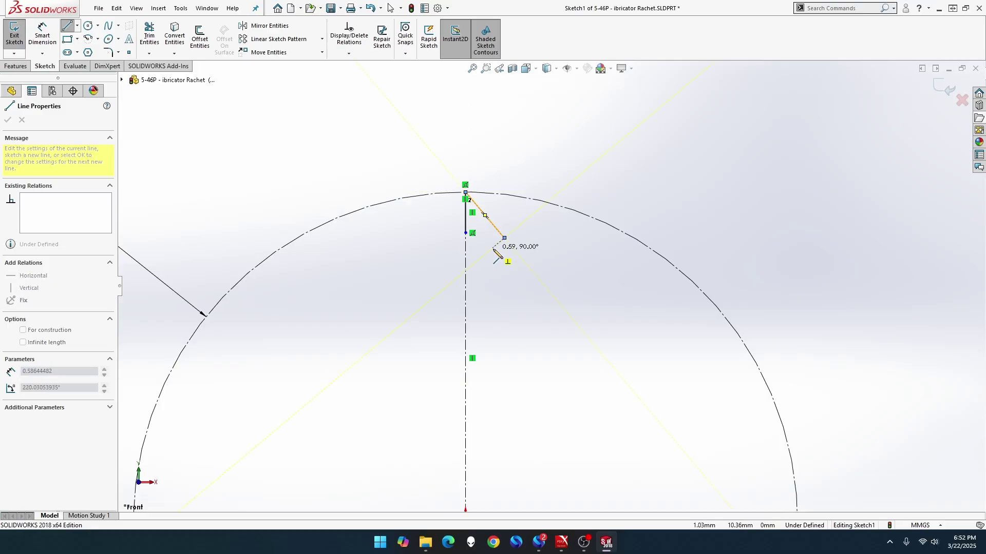
{"action": "key", "text": "Escape"}
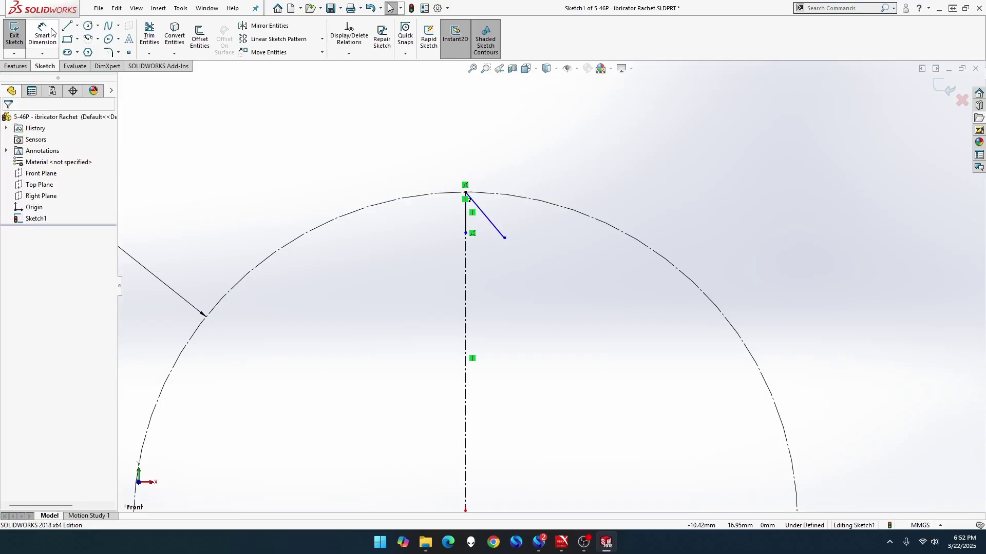
{"action": "left_click", "coordinate": [69, 27]}
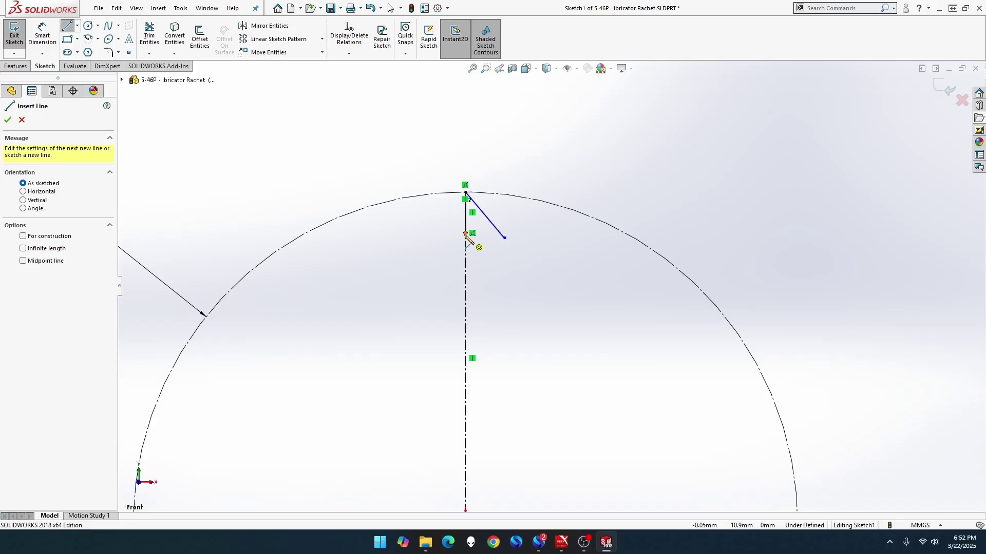
{"action": "double_click", "coordinate": [426, 195]}
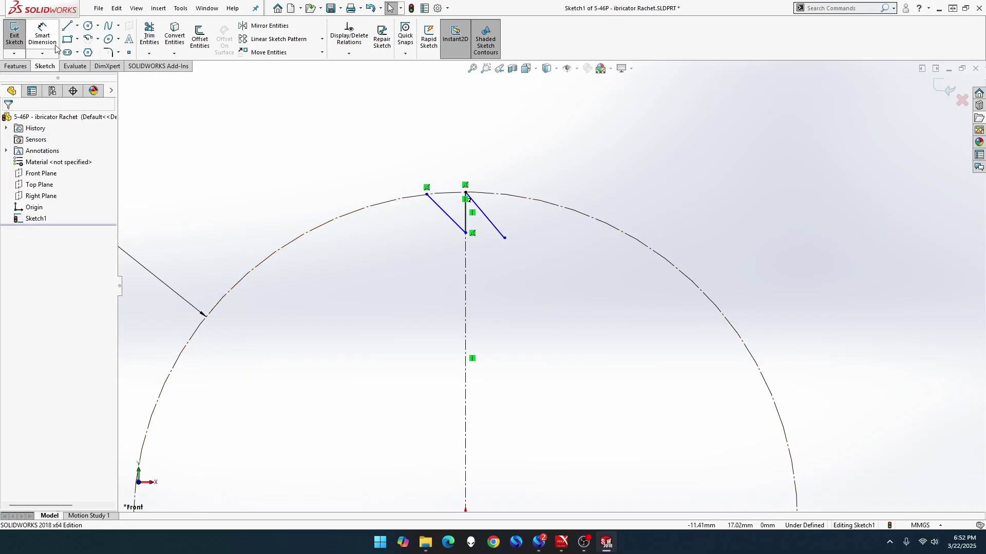
Step: Try to add a length dimension to the slanted line left of the centerline
{"action": "left_click", "coordinate": [447, 215]}
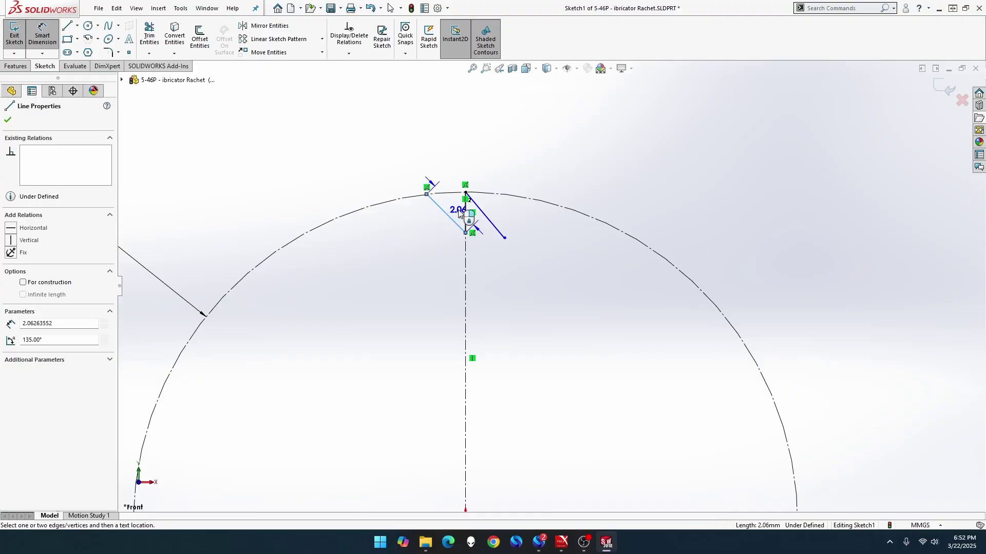
{"action": "left_click", "coordinate": [439, 178]}
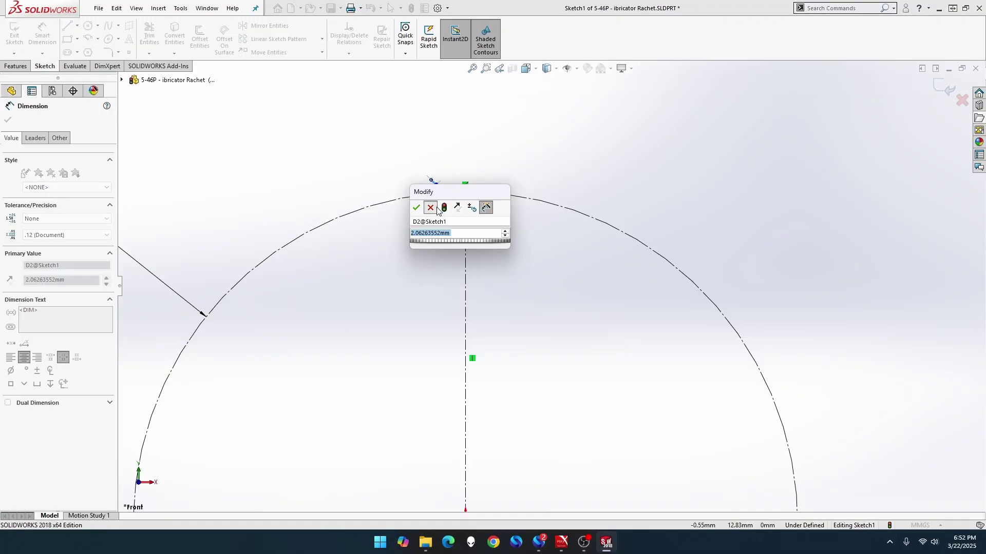
{"action": "left_click", "coordinate": [417, 207]}
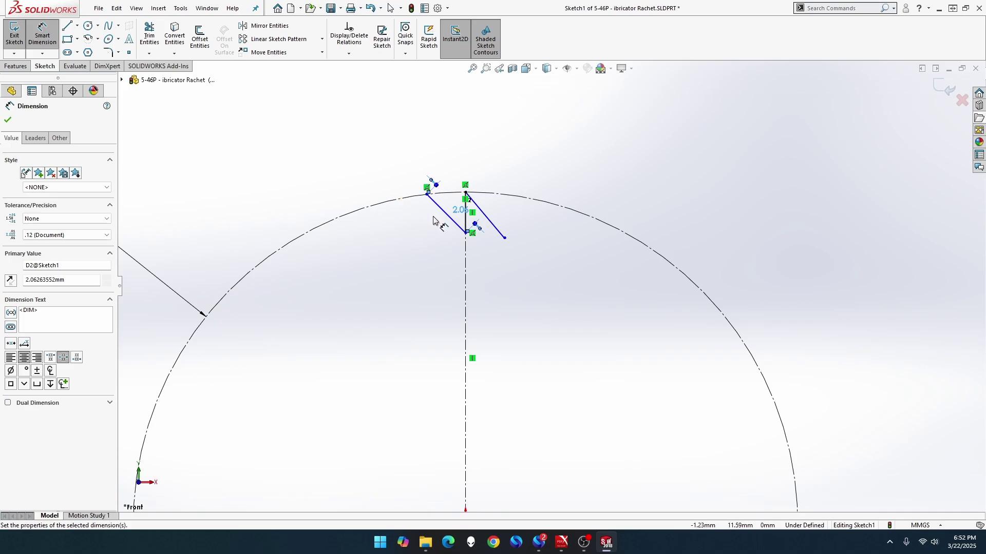
{"action": "key", "text": "Escape"}
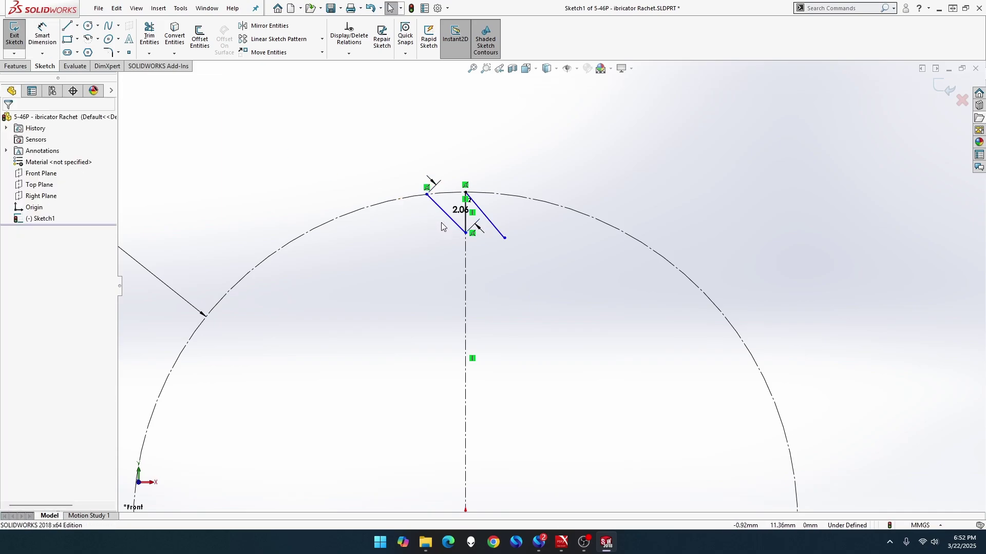
{"action": "key", "text": "ctrl+z"}
Step: Set the angle between the left slanted line and the short vertical line to 54° and delete the right slanted line
{"action": "left_click", "coordinate": [42, 35]}
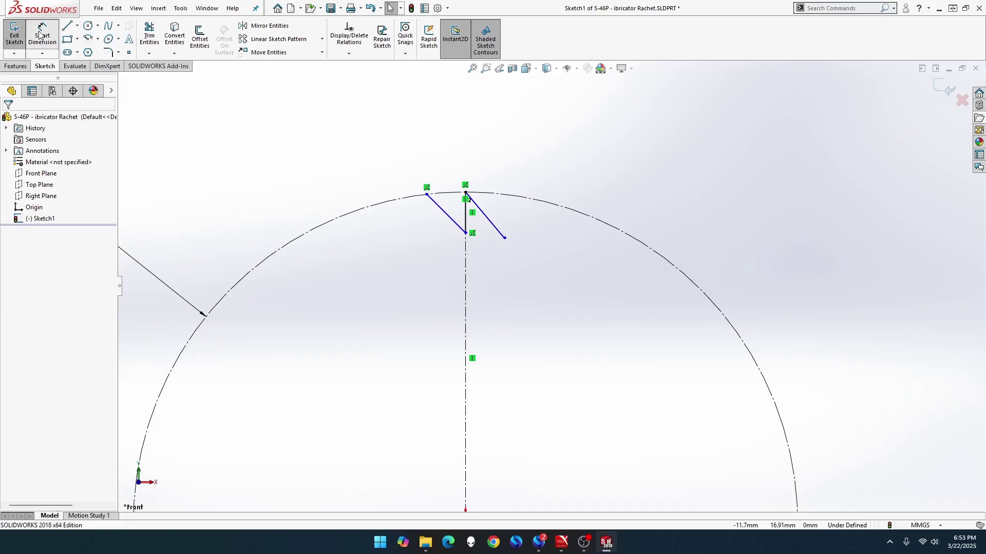
{"action": "left_click", "coordinate": [446, 212]}
{"action": "left_click", "coordinate": [466, 218]}
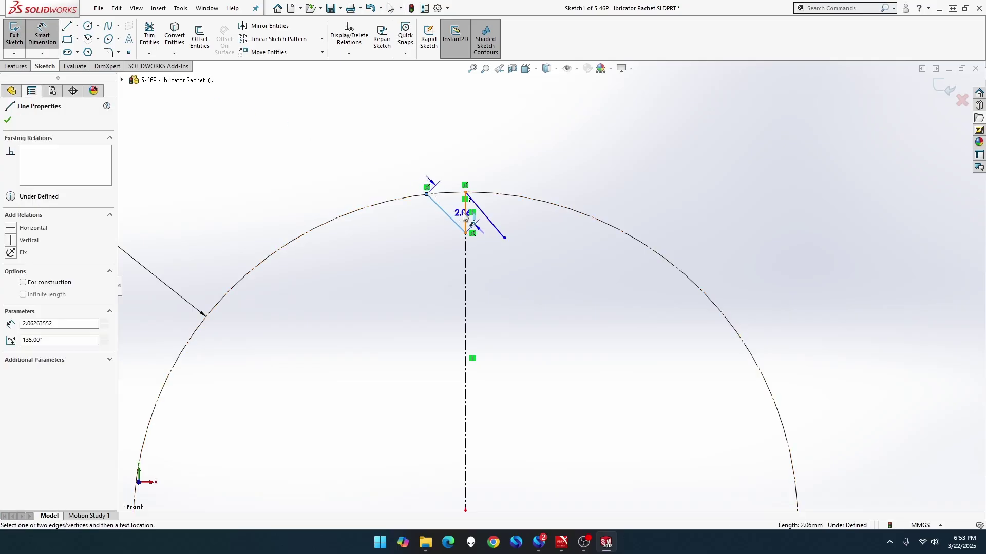
{"action": "left_click", "coordinate": [410, 155]}
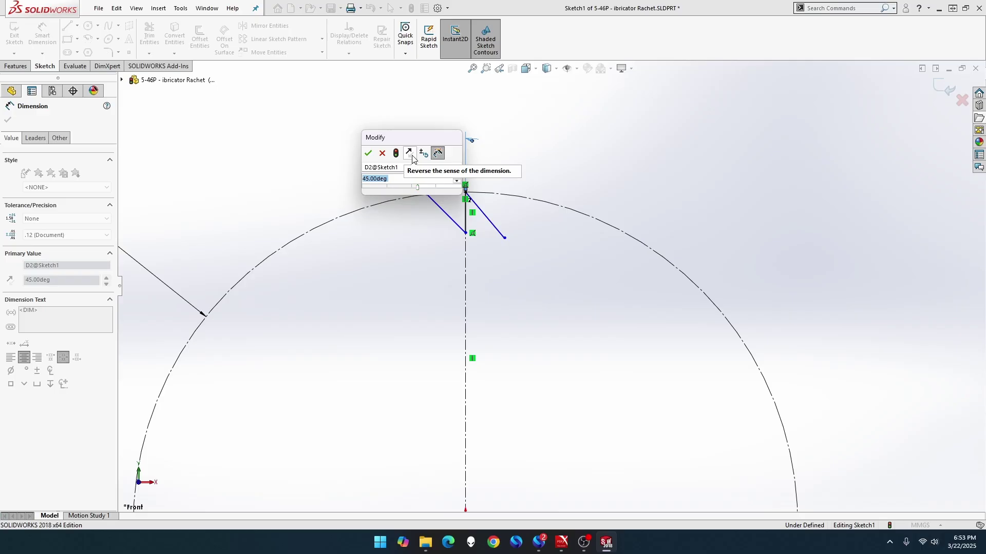
{"action": "type", "text": "54"}
{"action": "key", "text": "Return"}
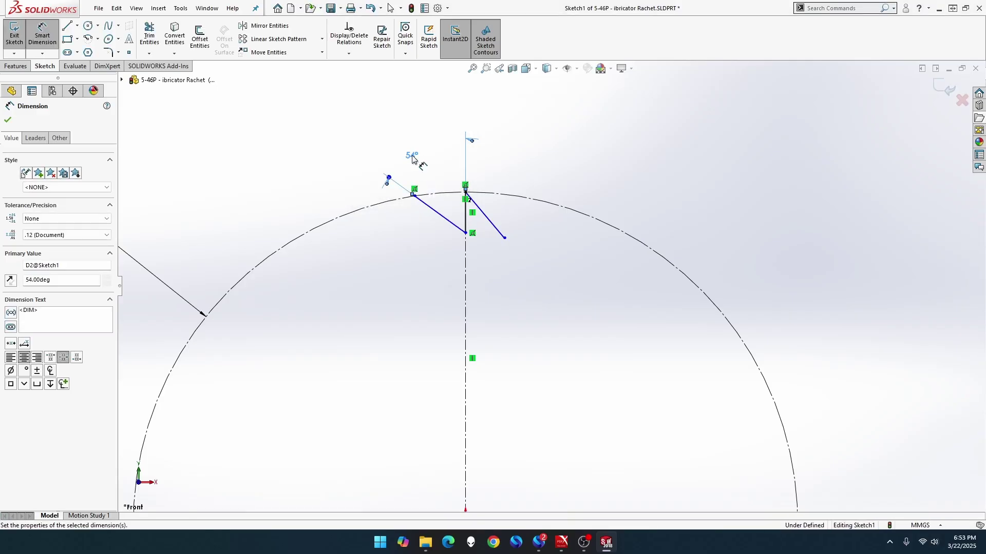
{"action": "key", "text": "Escape"}
{"action": "left_click", "coordinate": [479, 211]}
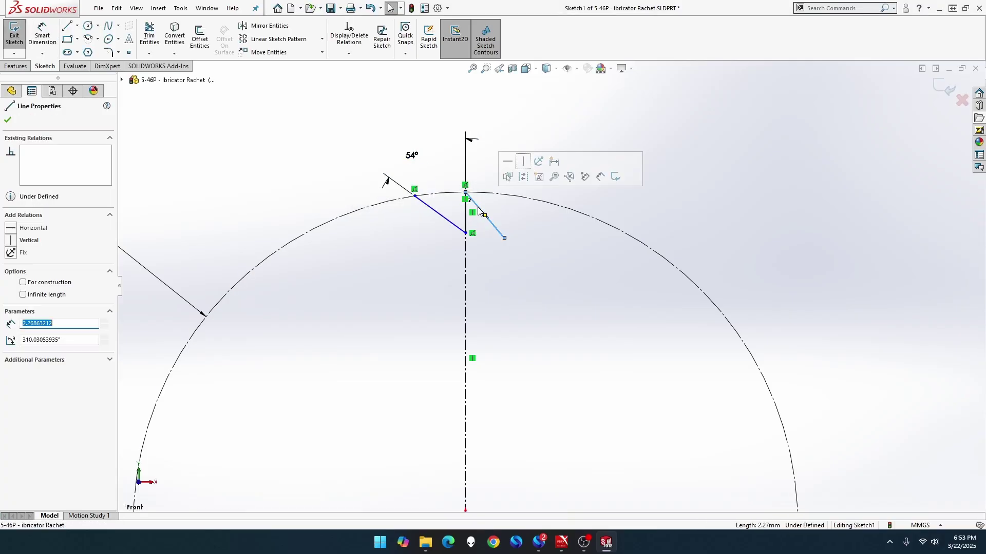
{"action": "key", "text": "Delete"}
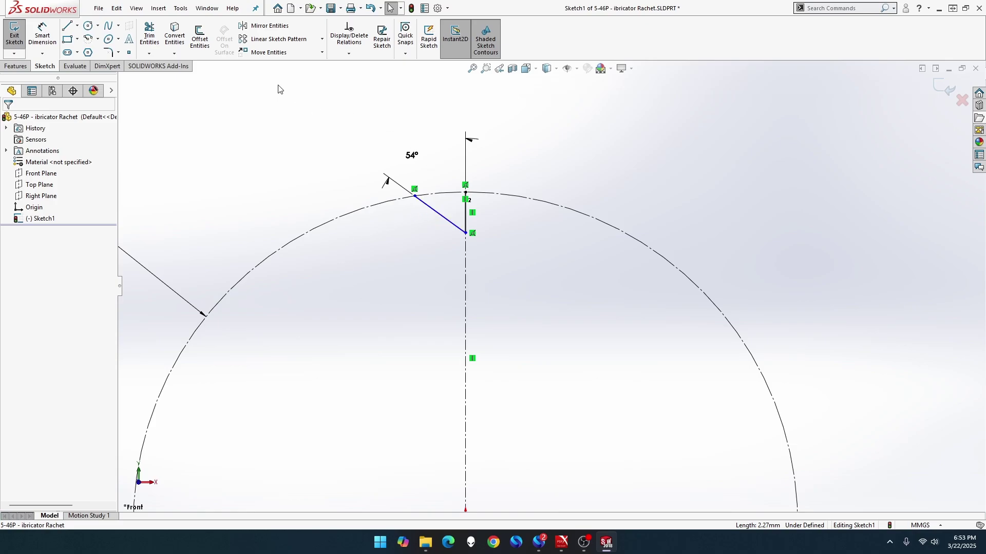
{"action": "left_click", "coordinate": [277, 41]}
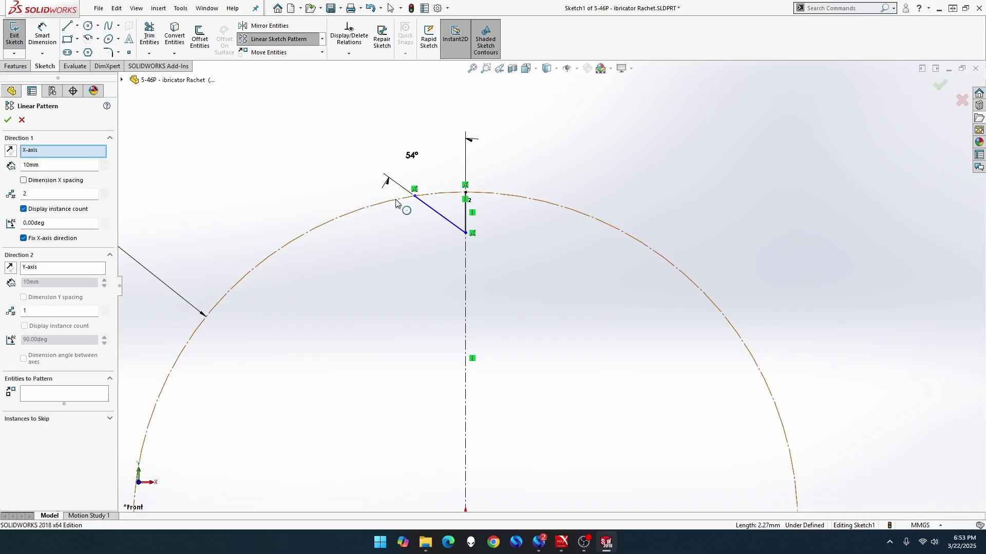
{"action": "left_click", "coordinate": [445, 216]}
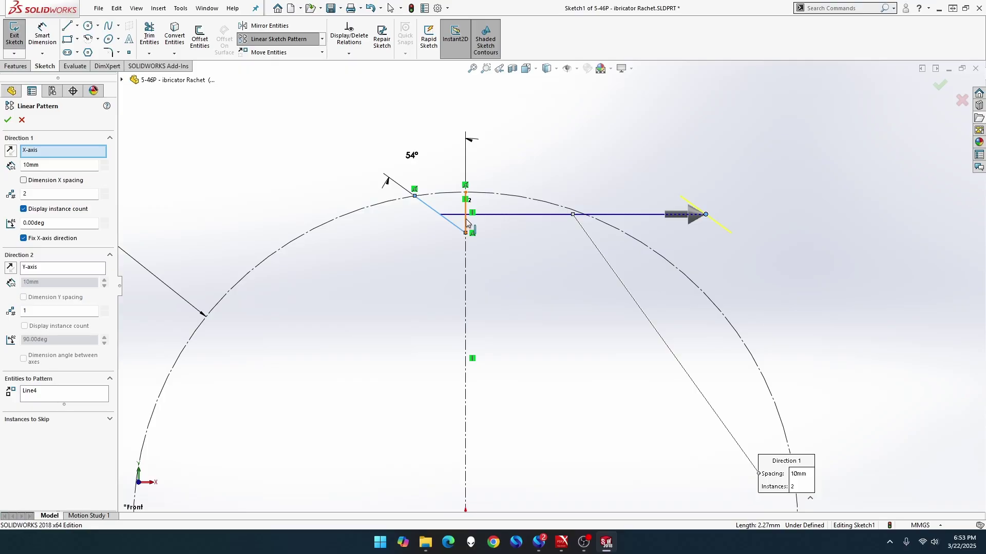
{"action": "left_click", "coordinate": [466, 221]}
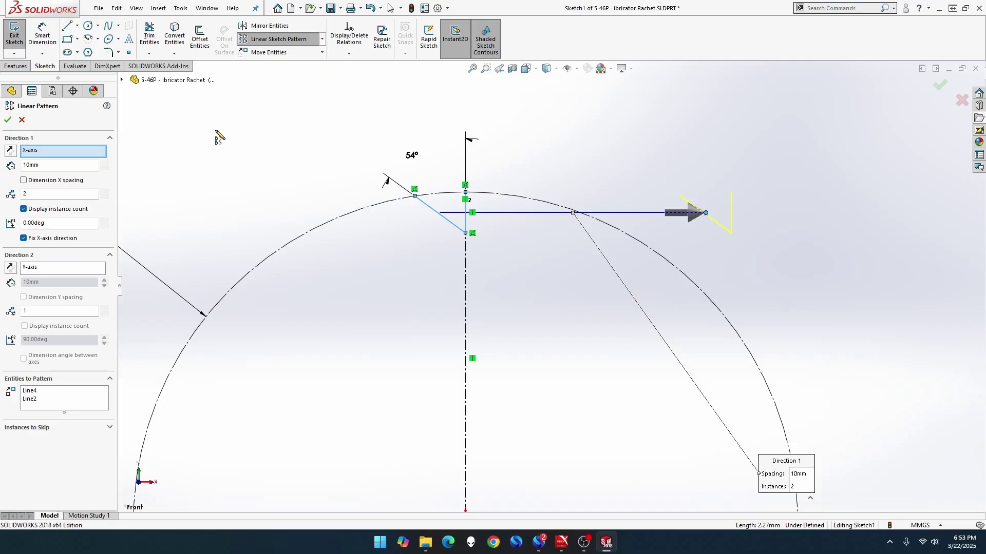
{"action": "left_click", "coordinate": [22, 120]}
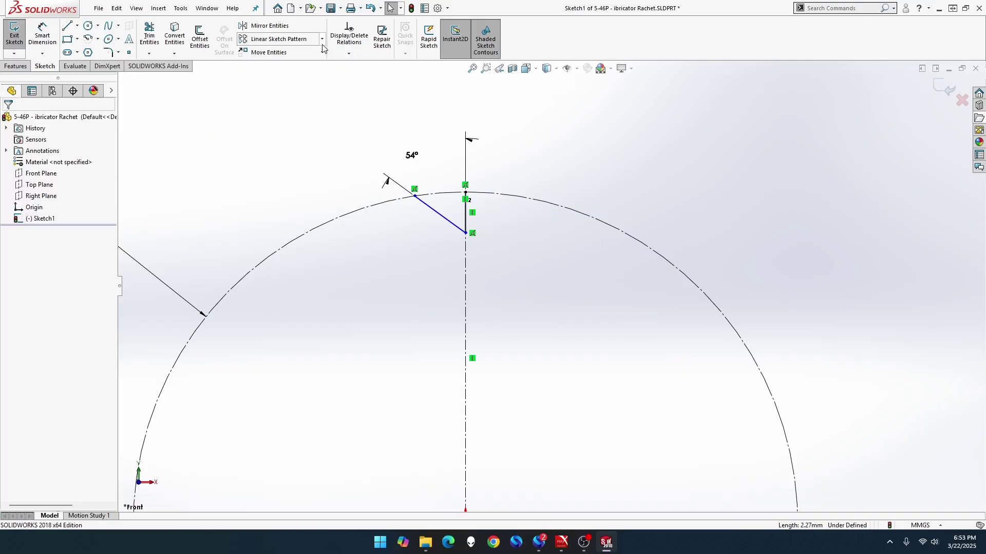
Step: Try a circular sketch pattern of the slanted line and the short vertical line over 360° with 40 instances
{"action": "left_click", "coordinate": [322, 39]}
{"action": "left_click", "coordinate": [298, 67]}
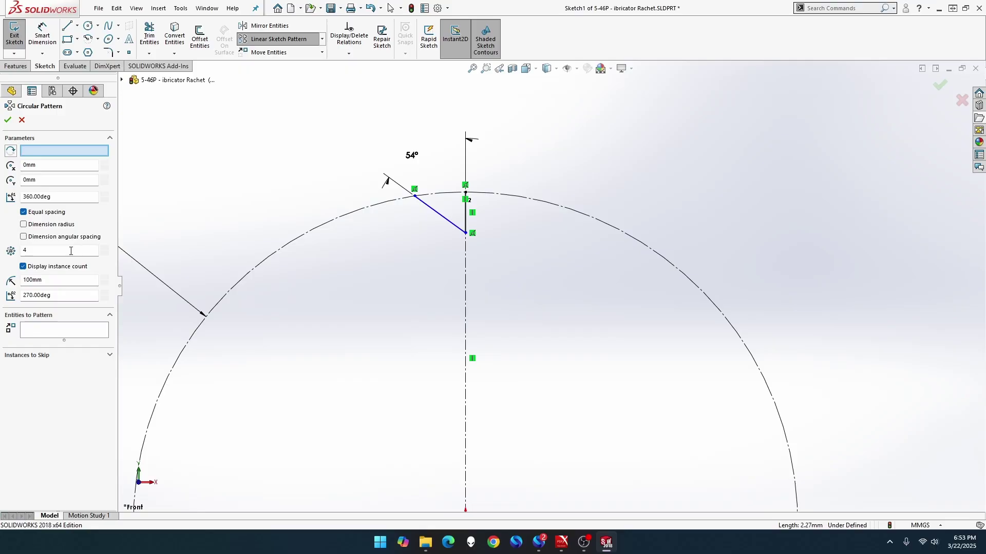
{"action": "left_click", "coordinate": [57, 330]}
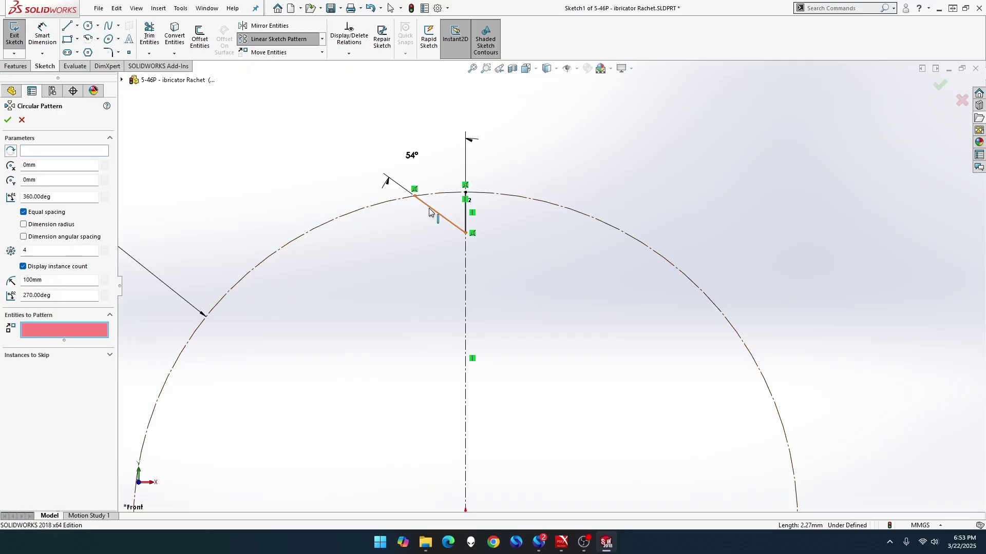
{"action": "left_click", "coordinate": [449, 218]}
{"action": "left_click", "coordinate": [466, 216]}
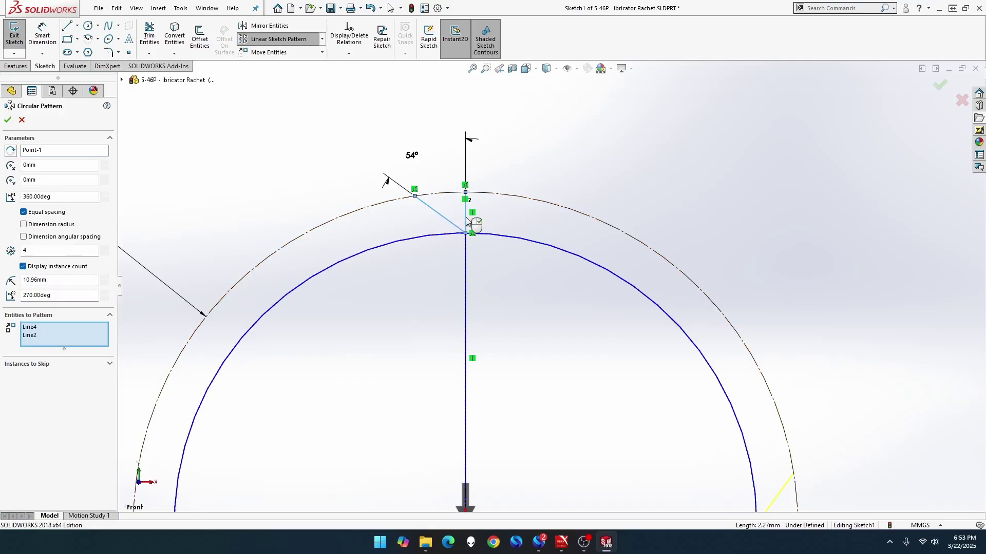
{"action": "scroll", "coordinate": [413, 270], "scroll_direction": "up", "scroll_amount": 6}
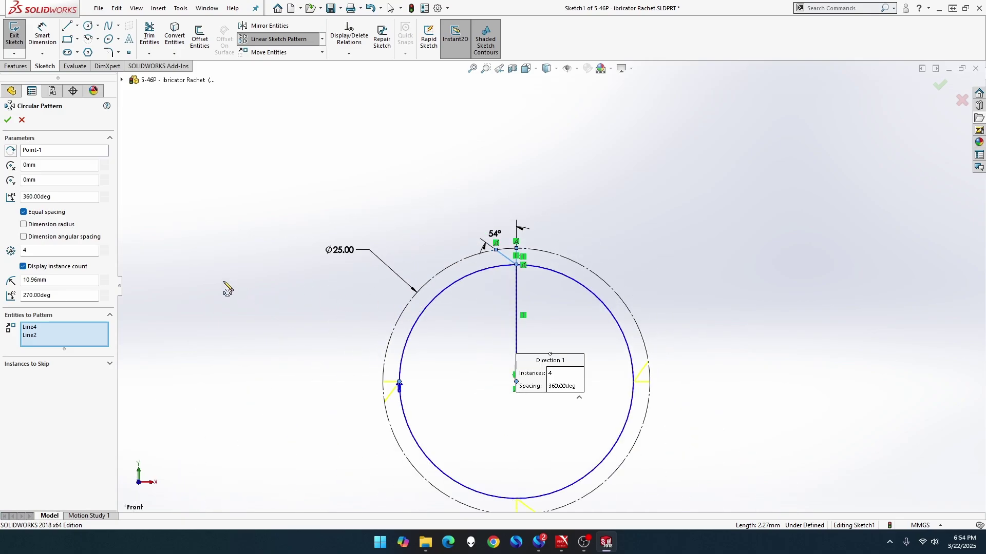
{"action": "scroll", "coordinate": [518, 234], "scroll_direction": "down", "scroll_amount": 5}
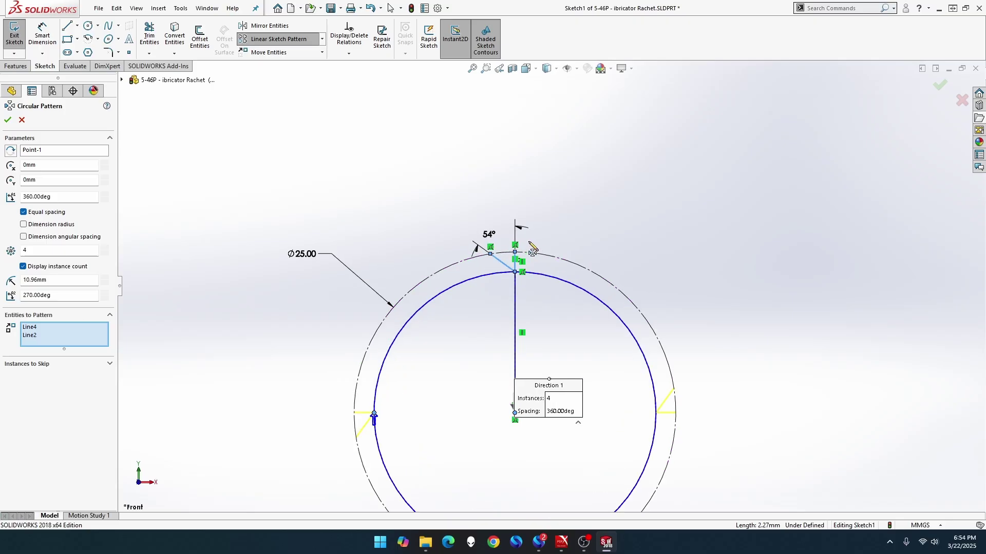
{"action": "left_click", "coordinate": [76, 251]}
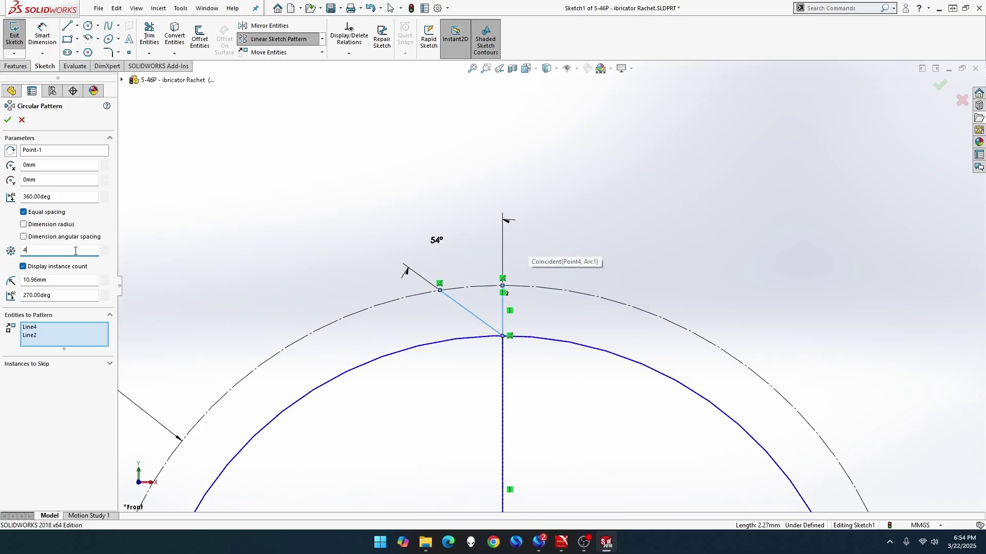
{"action": "type", "text": "0"}
{"action": "key", "text": "Tab"}
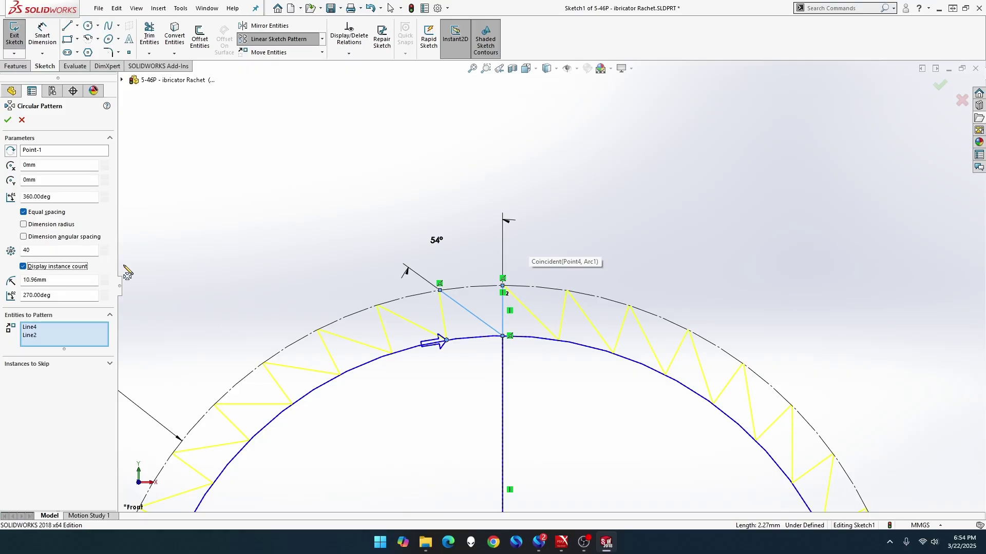
Step: Compare the circular pattern preview with 41 and 40 instances, and cancel the pattern
{"action": "double_click", "coordinate": [76, 252]}
{"action": "type", "text": "41"}
{"action": "key", "text": "Tab"}
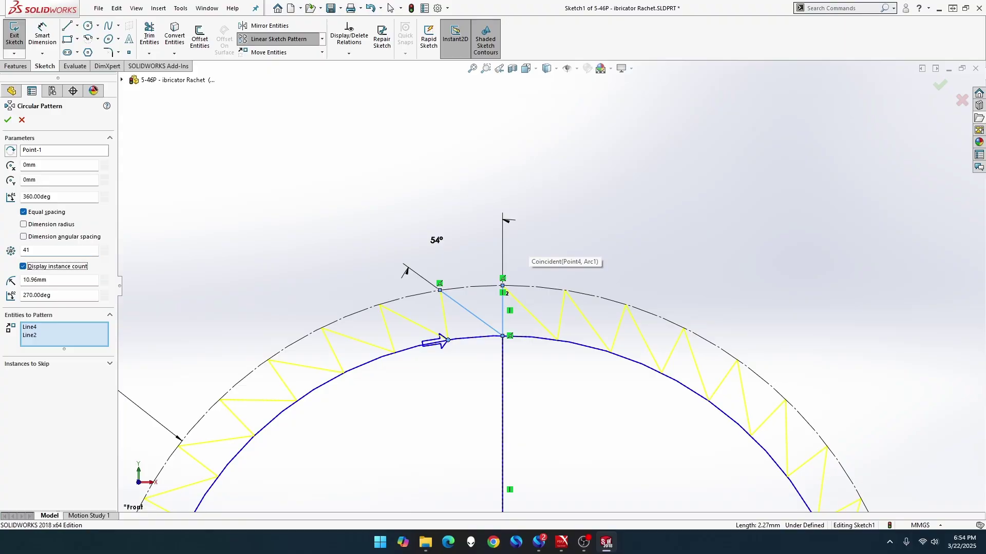
{"action": "double_click", "coordinate": [75, 252]}
{"action": "type", "text": "40"}
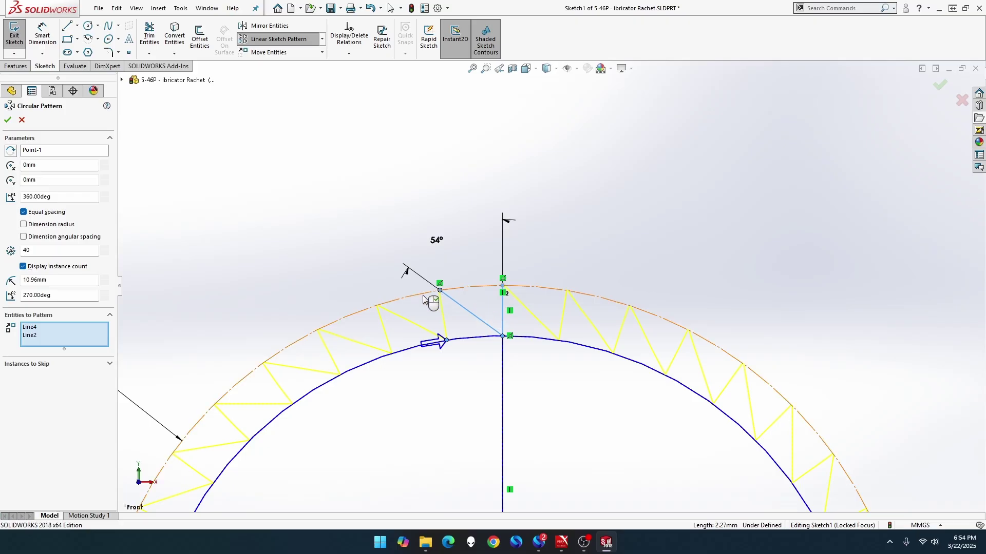
{"action": "left_click", "coordinate": [21, 120]}
Step: Try enlarging the tooth by moving the slanted line's outer end to about X -4.33, Y 11.73 mm, and circular-patterning both lines with 40 instances
{"action": "left_click_drag", "start_coordinate": [439, 291], "coordinate": [361, 311]}
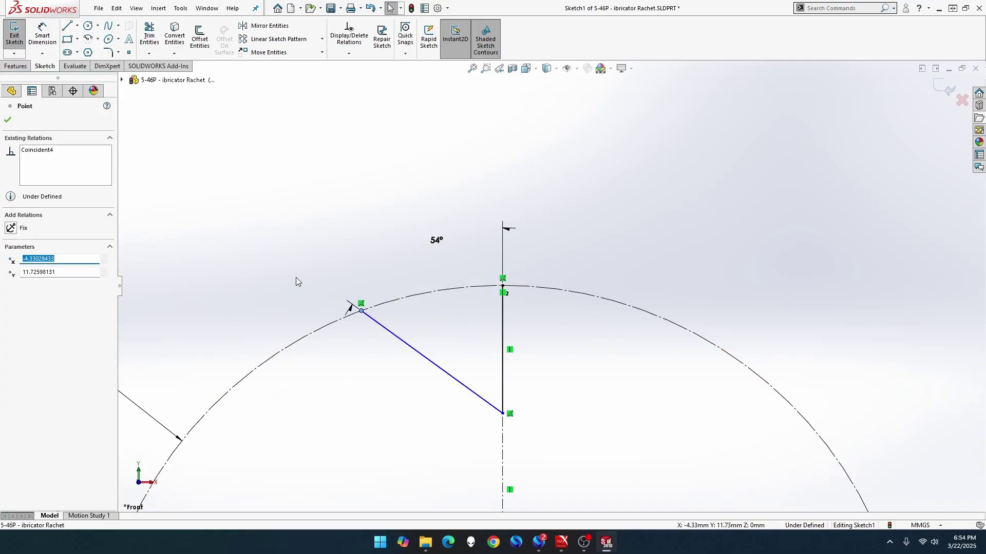
{"action": "left_click", "coordinate": [8, 120]}
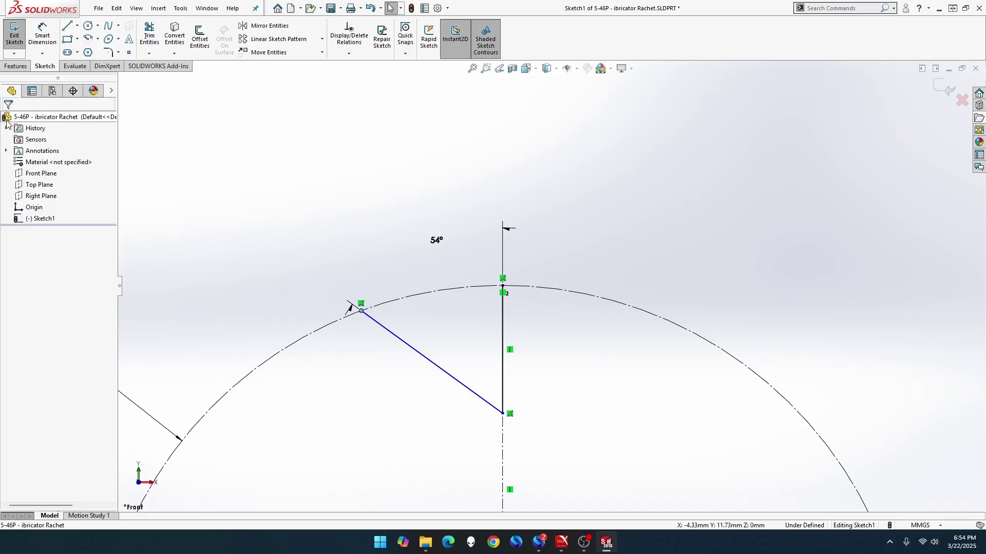
{"action": "left_click", "coordinate": [321, 40]}
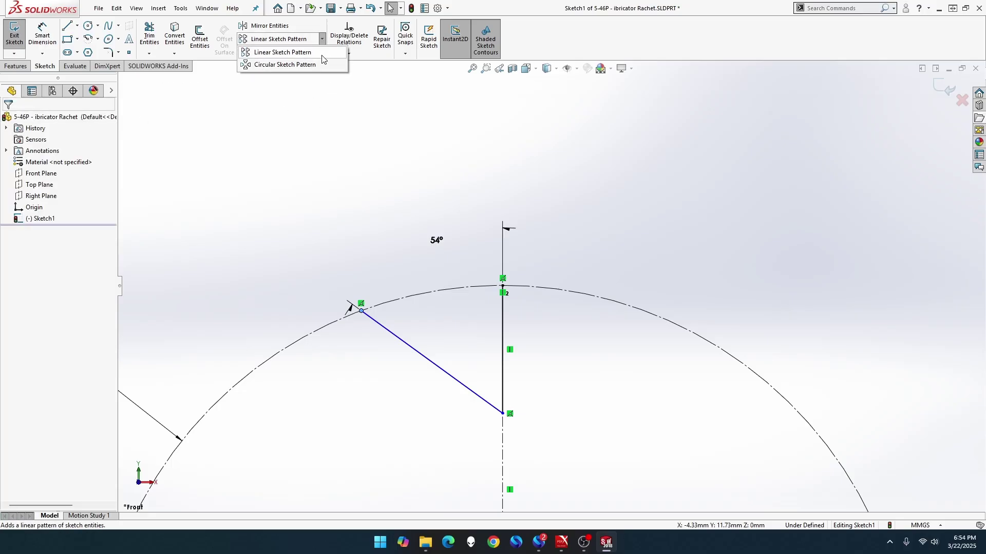
{"action": "left_click", "coordinate": [287, 64]}
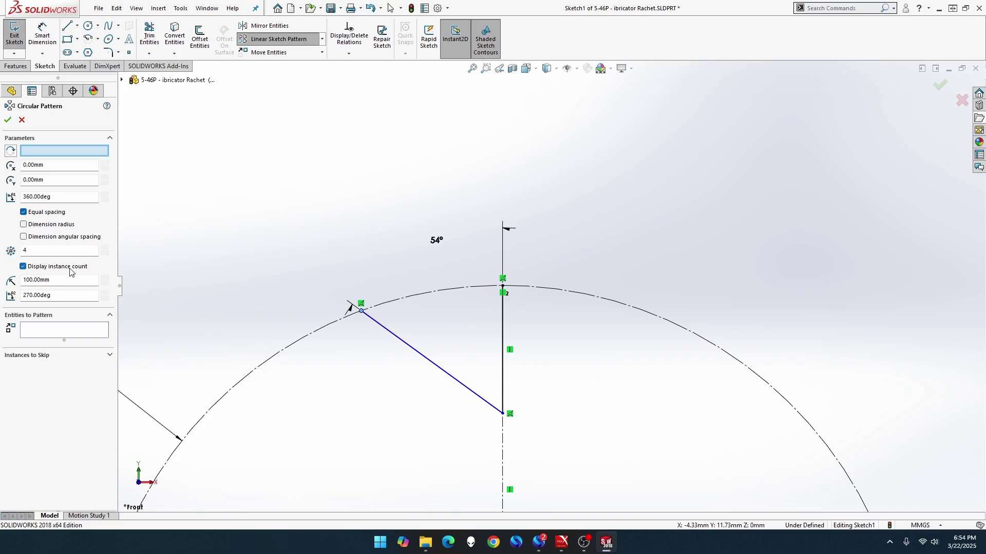
{"action": "left_click", "coordinate": [70, 251]}
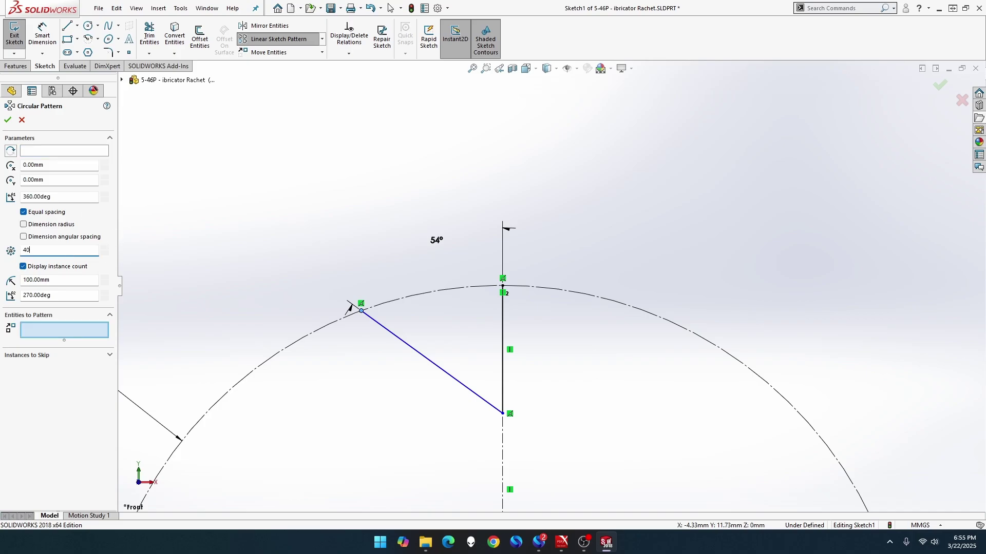
{"action": "type", "text": "0"}
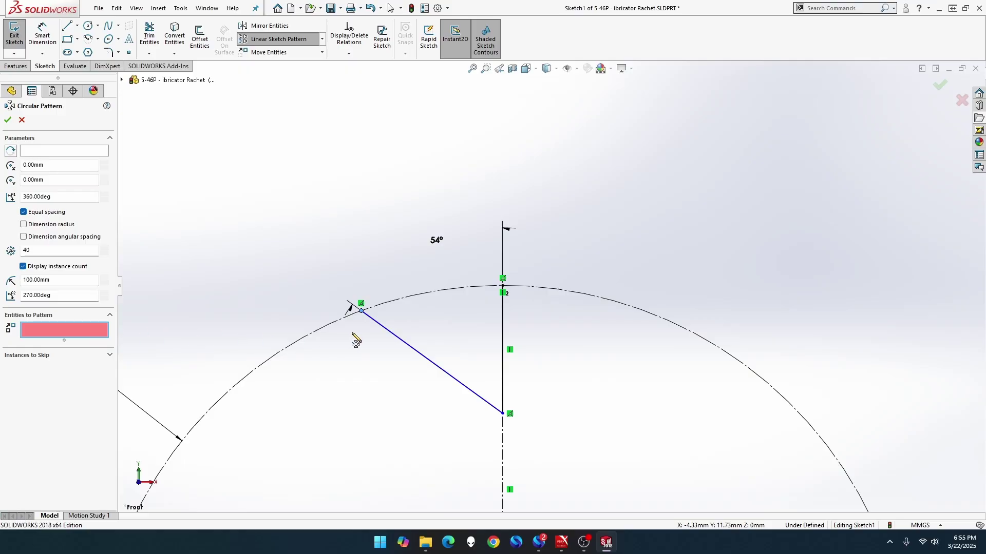
{"action": "left_click", "coordinate": [388, 331]}
{"action": "left_click", "coordinate": [502, 331]}
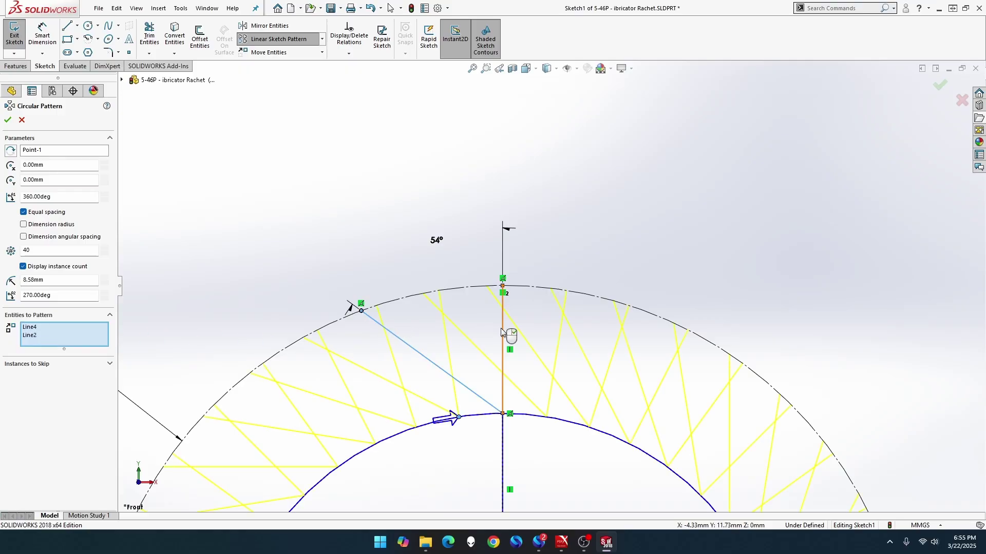
{"action": "key", "text": "ctrl+z"}
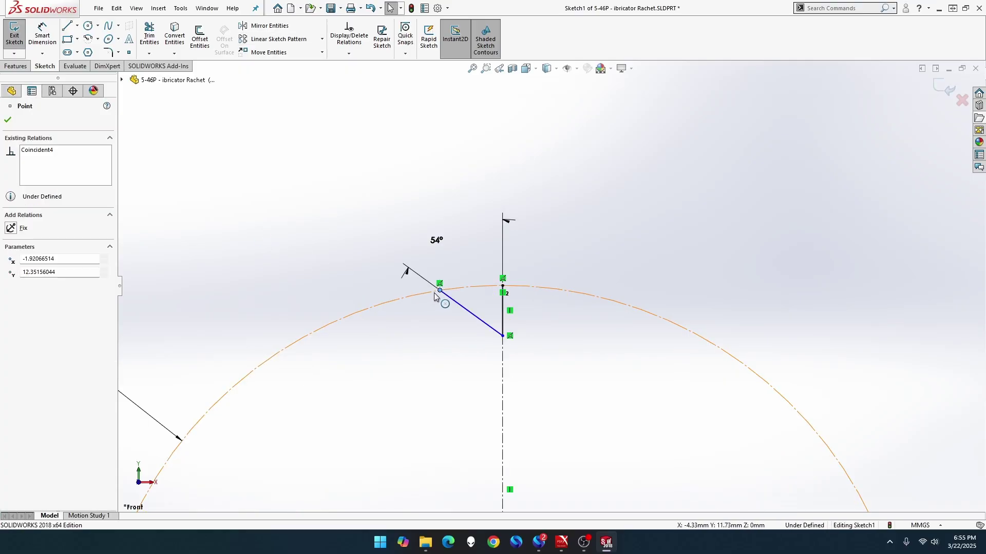
Step: Try shrinking the tooth by moving the slanted line's outer end closer to the centerline, and circular-patterning both lines with 40 instances
{"action": "left_click_drag", "start_coordinate": [439, 291], "coordinate": [461, 287]}
{"action": "left_click", "coordinate": [231, 123]}
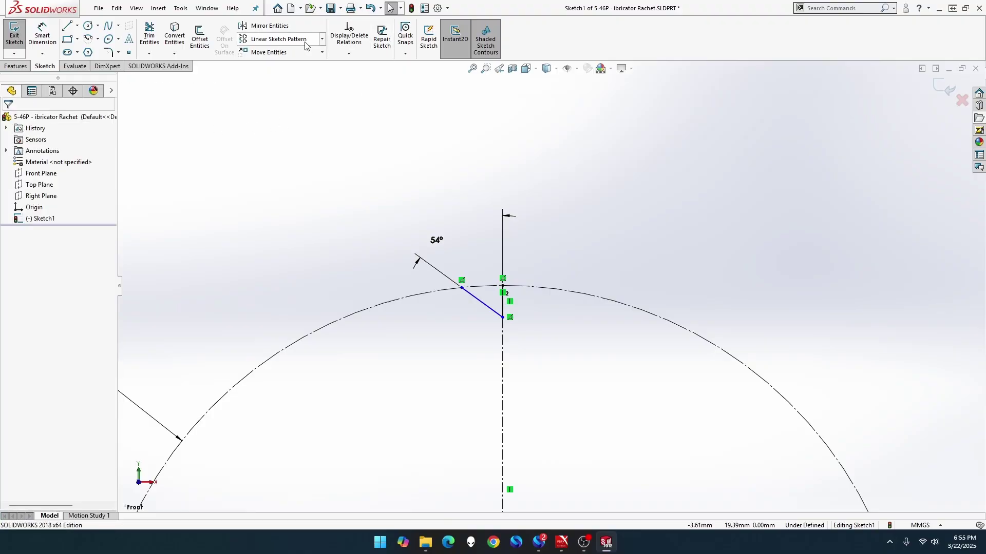
{"action": "left_click", "coordinate": [322, 39]}
{"action": "left_click", "coordinate": [313, 66]}
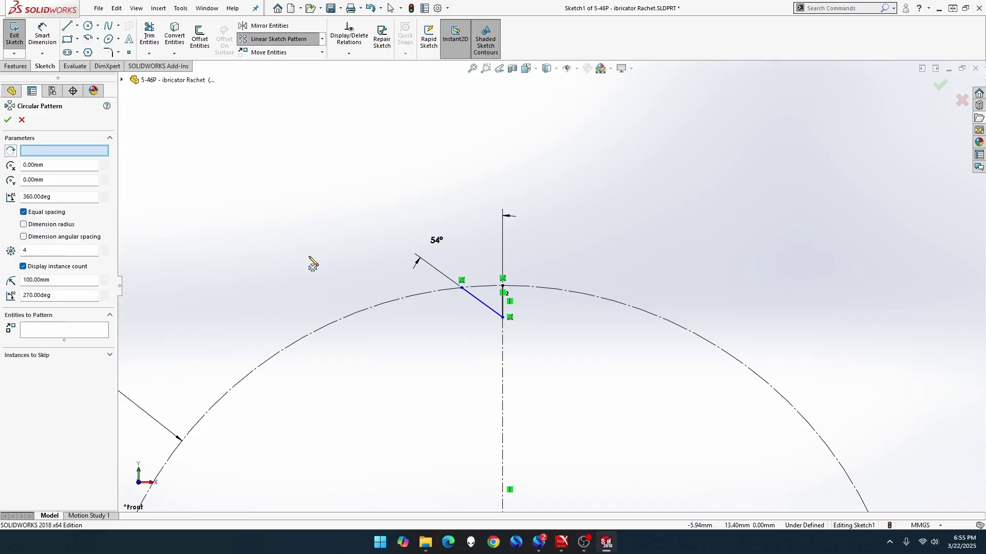
{"action": "left_click", "coordinate": [356, 312]}
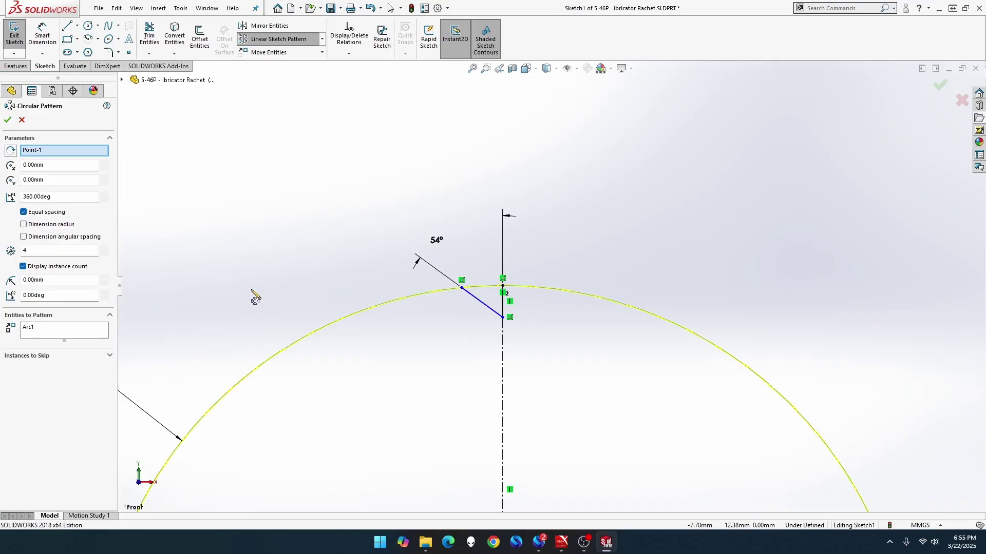
{"action": "right_click", "coordinate": [65, 332]}
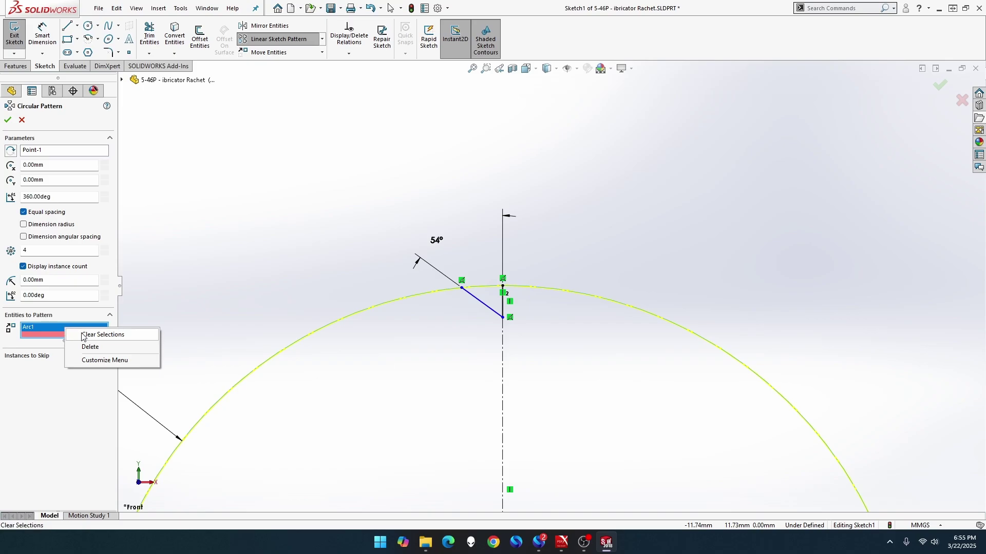
{"action": "left_click", "coordinate": [83, 333]}
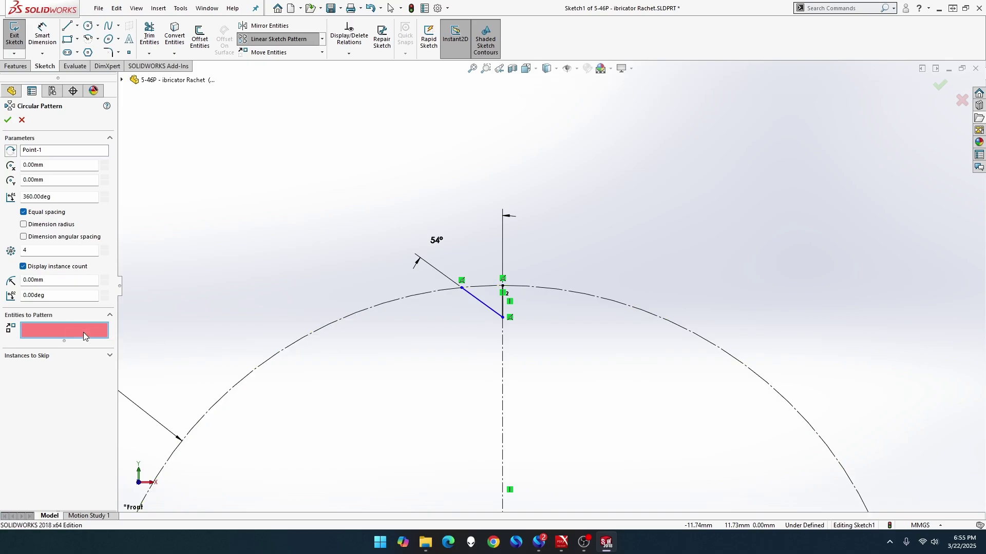
{"action": "left_click", "coordinate": [487, 307]}
{"action": "left_click", "coordinate": [502, 307]}
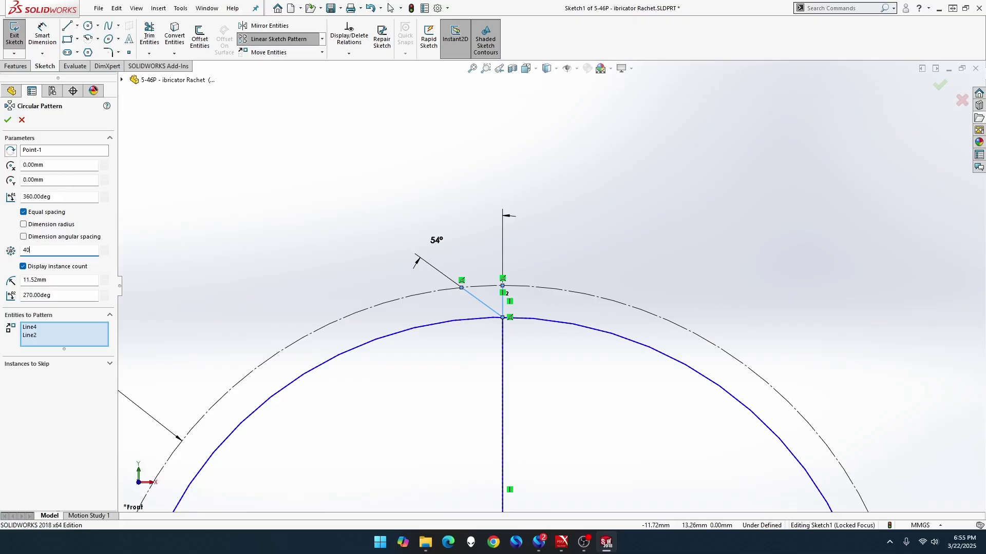
{"action": "key", "text": "Tab"}
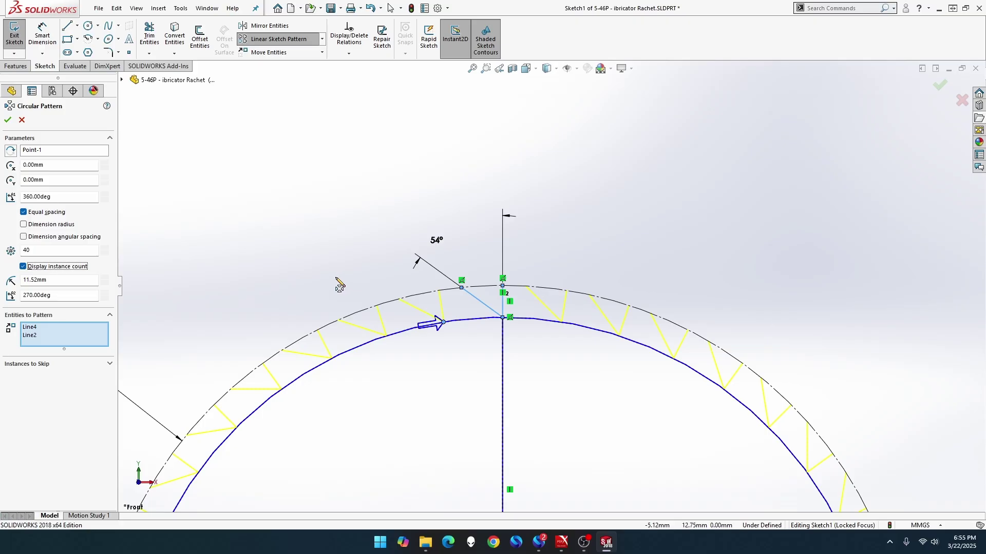
{"action": "left_click", "coordinate": [21, 119]}
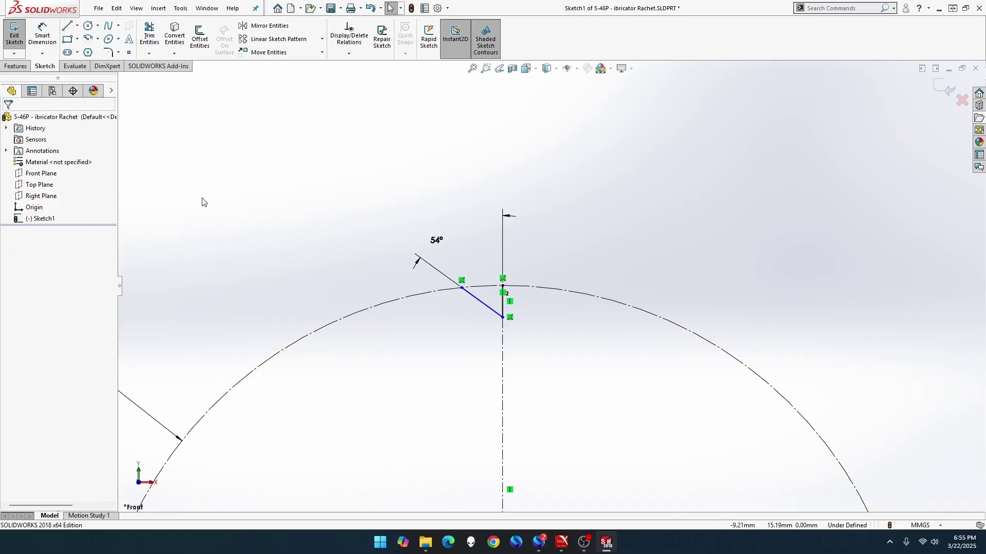
{"action": "key", "text": "ctrl+z"}
Step: Move the slanted line's outer end to about X -1.92, Y 12.35 mm, and circular-pattern both tooth lines over 360° with 40 instances
{"action": "scroll", "coordinate": [491, 304], "scroll_direction": "down", "scroll_amount": 5}
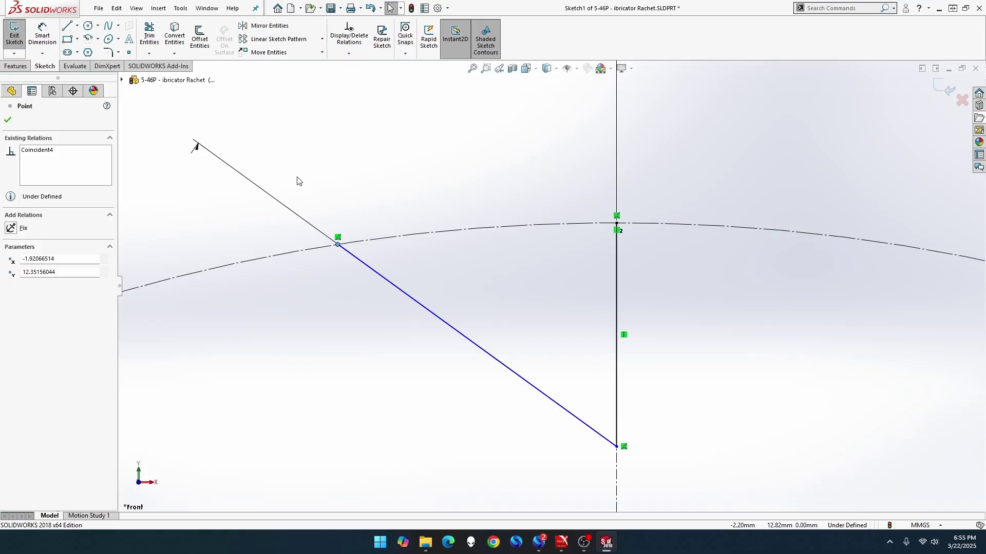
{"action": "left_click", "coordinate": [12, 116]}
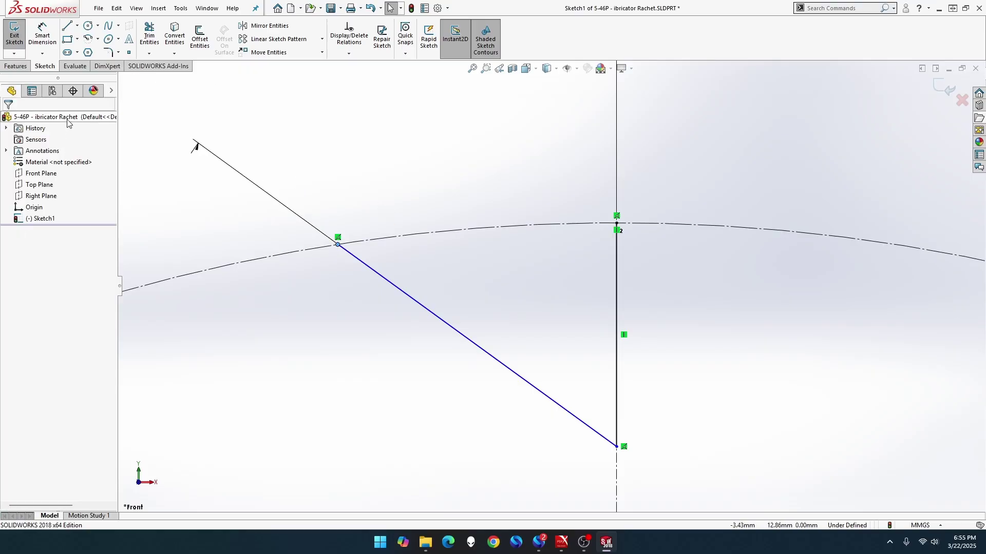
{"action": "left_click", "coordinate": [322, 39]}
{"action": "left_click", "coordinate": [310, 64]}
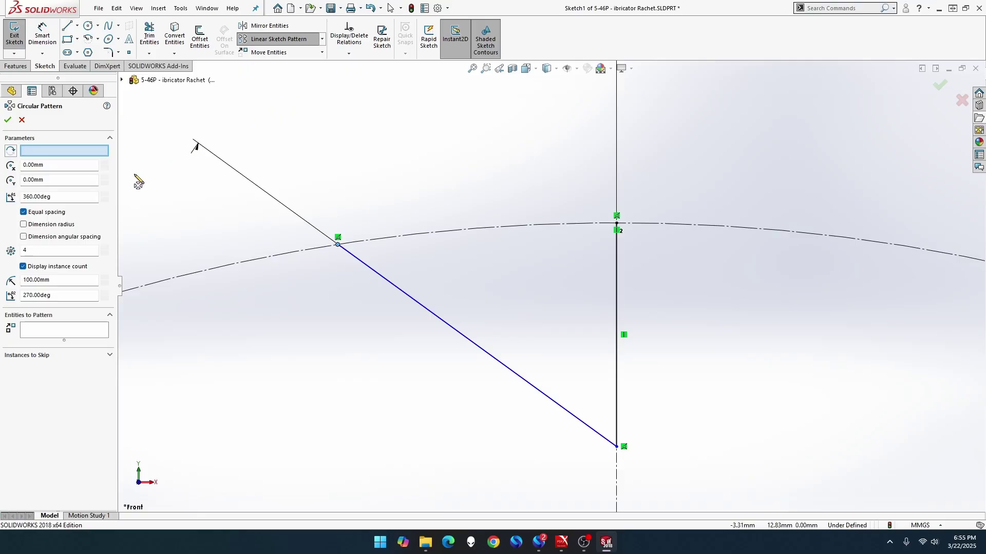
{"action": "left_click", "coordinate": [87, 334]}
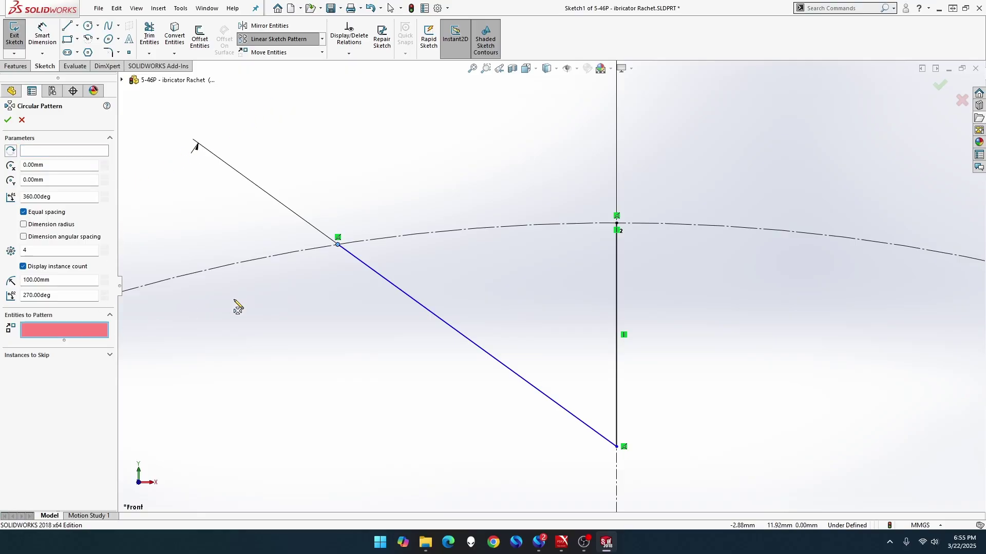
{"action": "left_click", "coordinate": [378, 275]}
{"action": "left_click", "coordinate": [616, 270]}
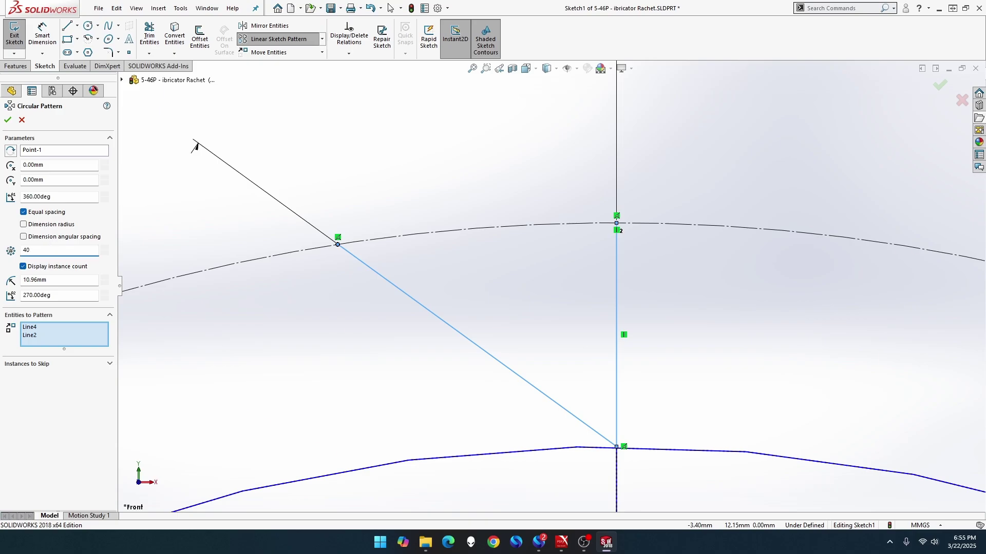
{"action": "key", "text": "Tab"}
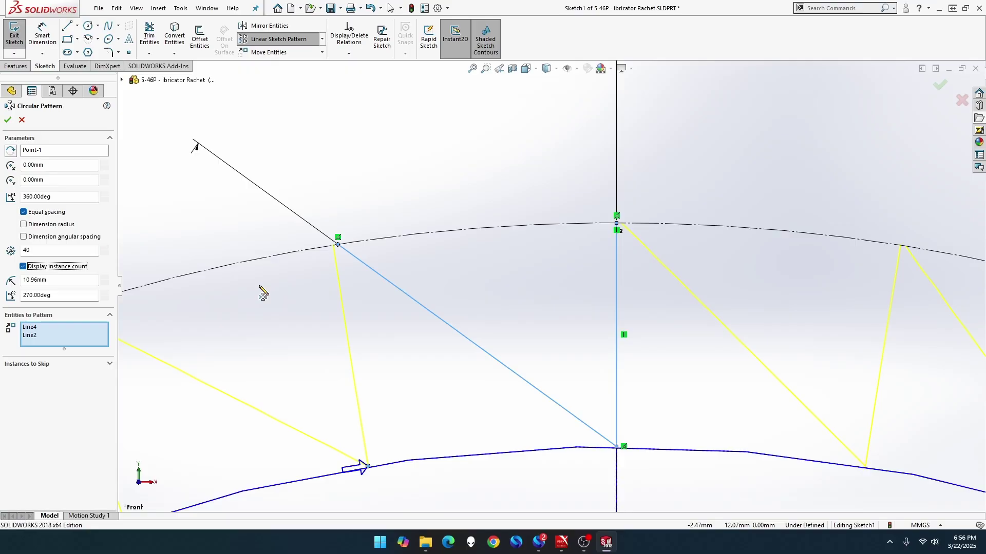
{"action": "left_click", "coordinate": [7, 121]}
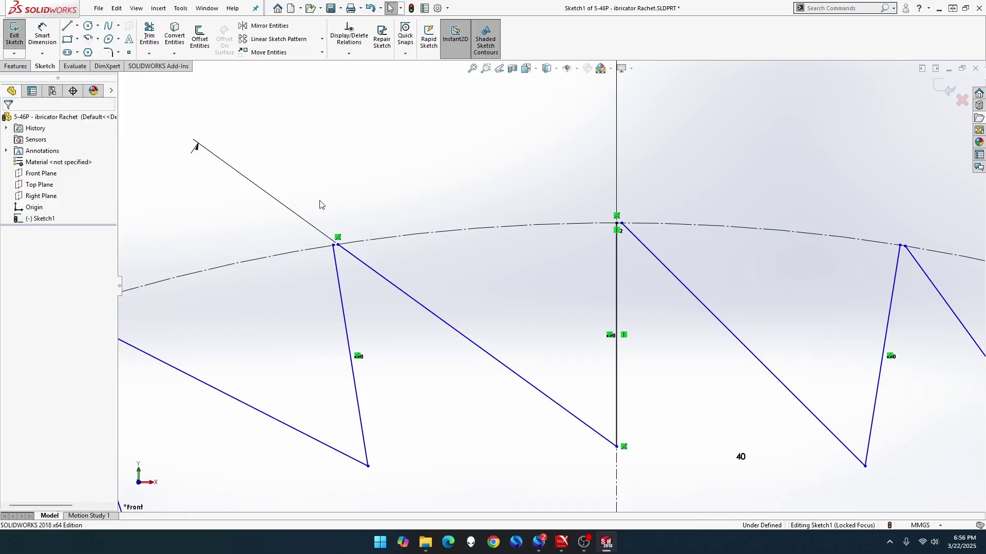
Step: Merge the original slanted line's outer endpoint with the neighbouring patterned line's endpoint on the 25 mm circle
{"action": "left_click", "coordinate": [338, 246]}
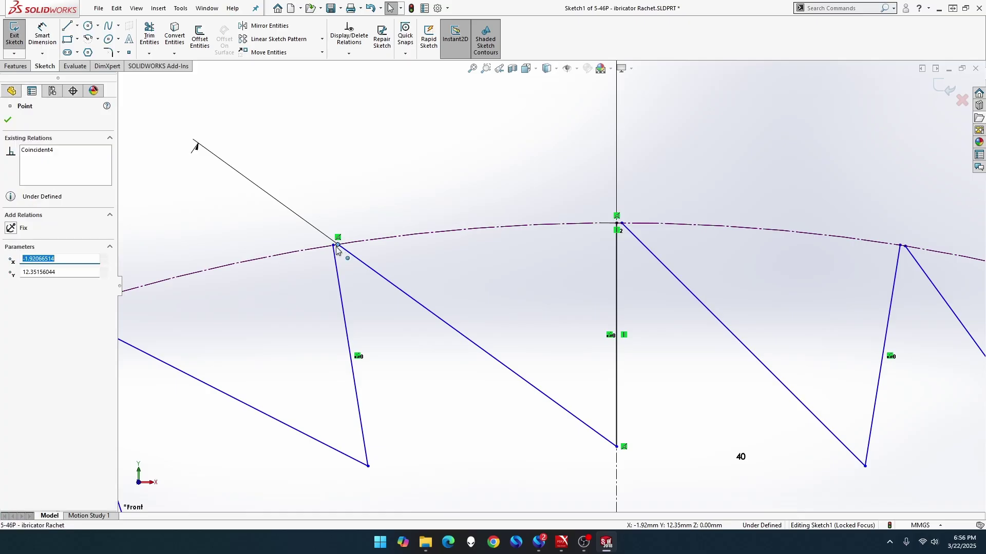
{"action": "left_click", "coordinate": [337, 248], "text": "ctrl"}
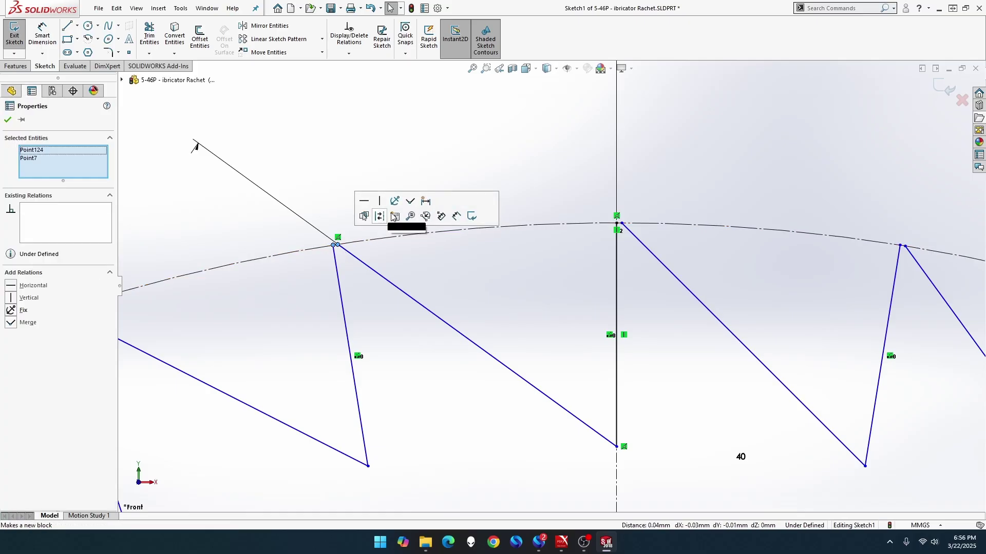
{"action": "left_click", "coordinate": [411, 202]}
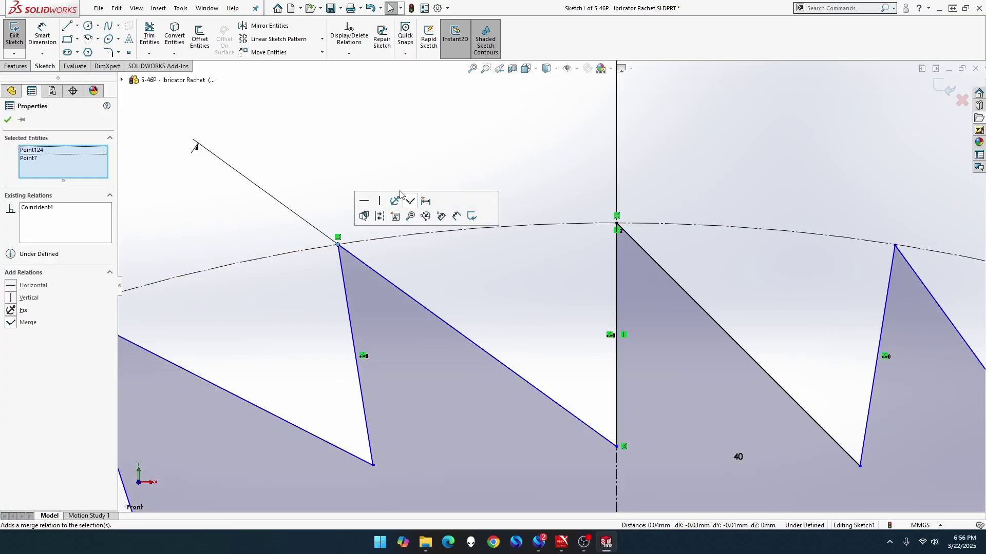
{"action": "left_click", "coordinate": [374, 168]}
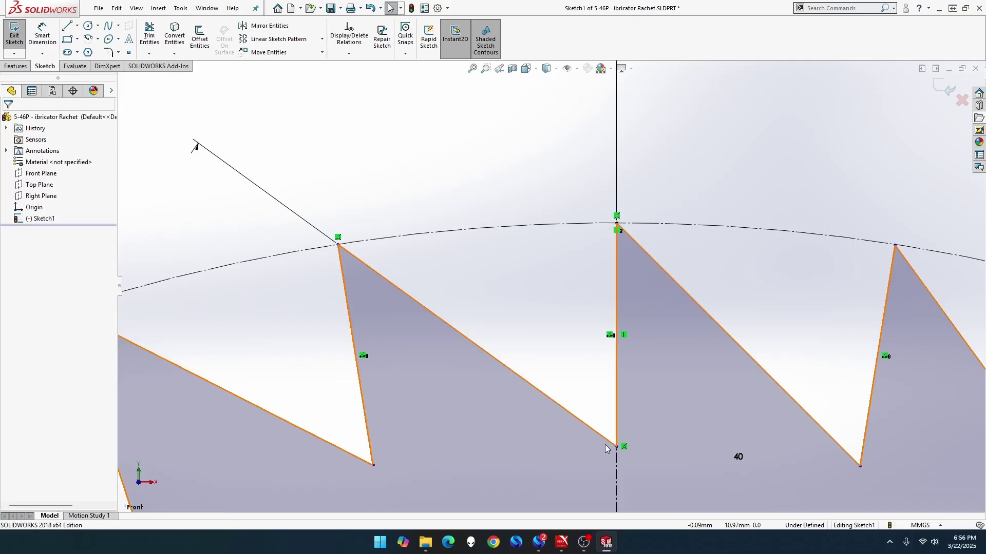
Step: Try moving the tooth's inner corner up to about Y 11.51 mm, and pull the patterned ring back to concentric with the 25 mm circle
{"action": "left_click_drag", "start_coordinate": [616, 446], "coordinate": [625, 369]}
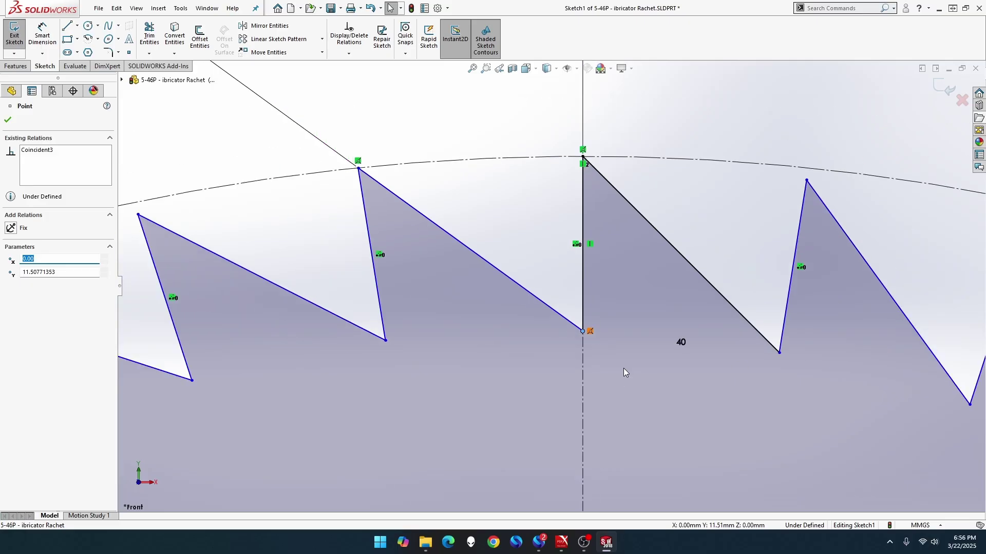
{"action": "scroll", "coordinate": [623, 368], "scroll_direction": "up", "scroll_amount": 10}
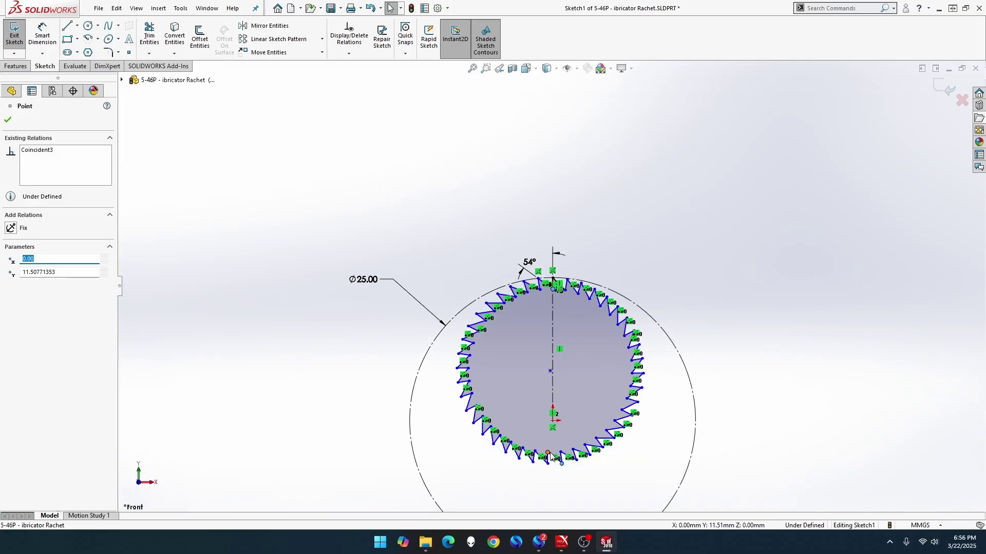
{"action": "left_click_drag", "start_coordinate": [548, 453], "coordinate": [549, 435]}
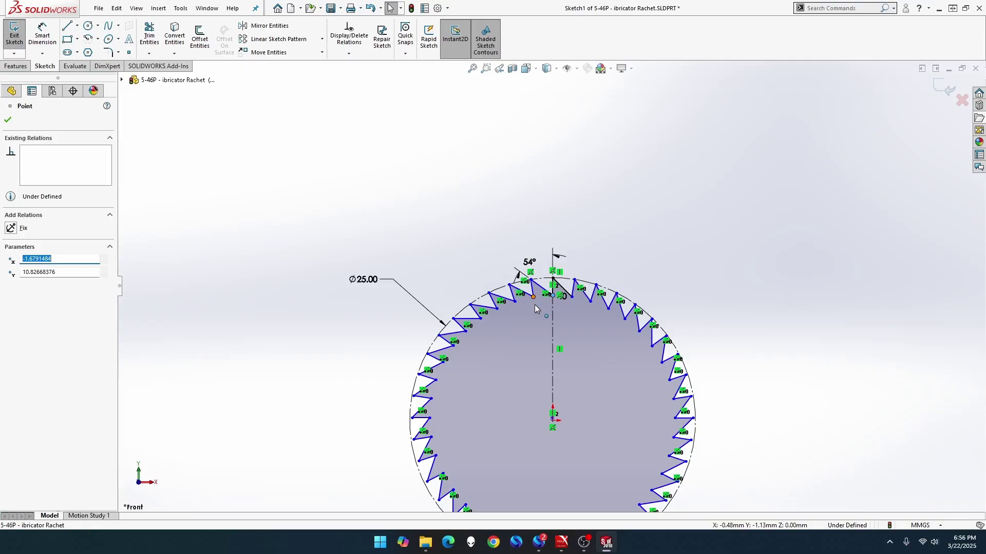
{"action": "left_click_drag", "start_coordinate": [534, 304], "coordinate": [538, 316]}
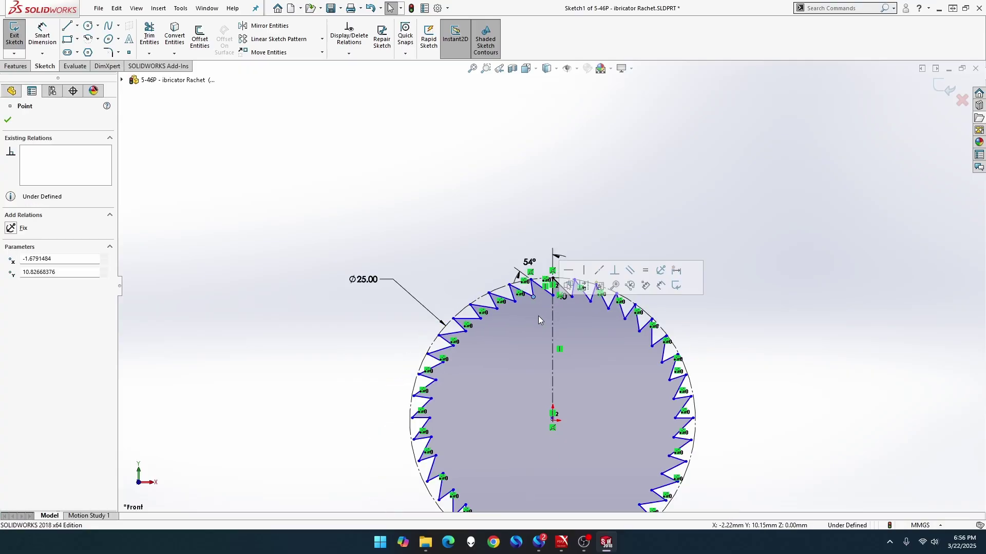
{"action": "left_click", "coordinate": [553, 225]}
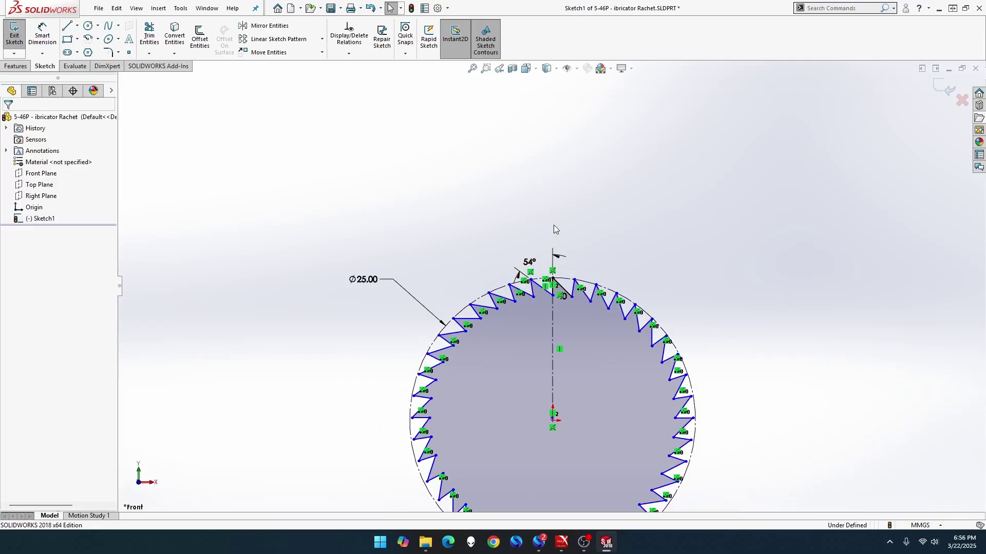
Step: Draw a construction circle of about 5.62 mm radius centred on the origin, inside the ring of teeth
{"action": "scroll", "coordinate": [570, 282], "scroll_direction": "down", "scroll_amount": 6}
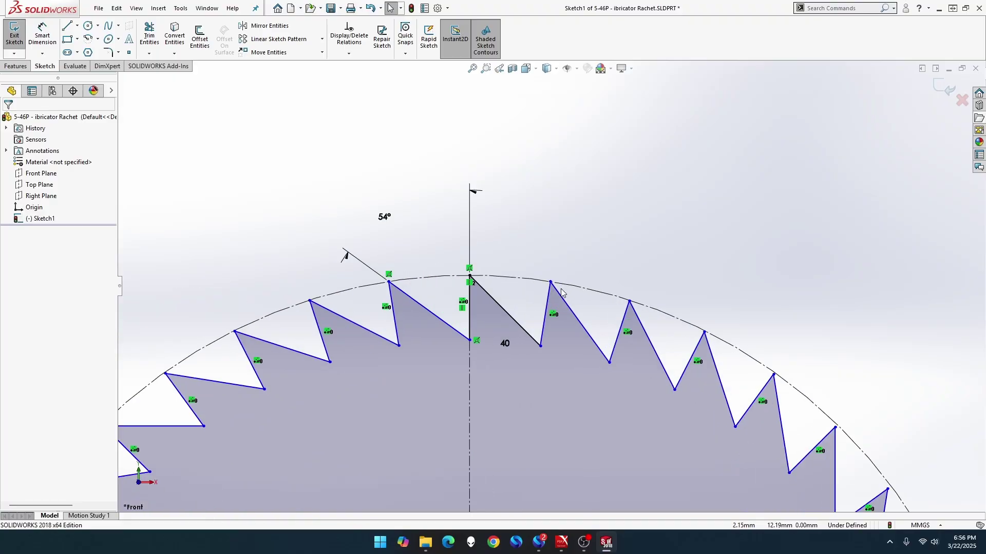
{"action": "scroll", "coordinate": [562, 292], "scroll_direction": "down", "scroll_amount": 1}
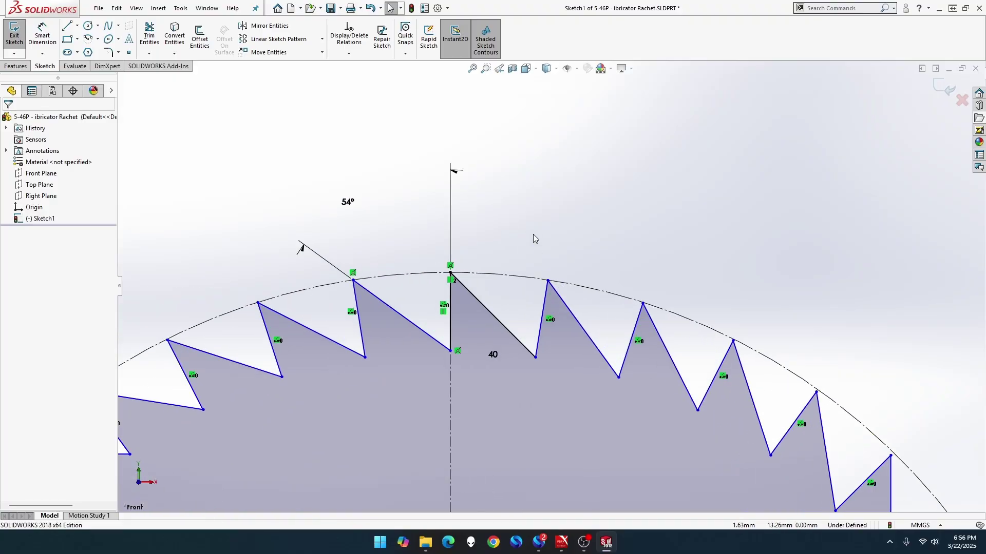
{"action": "scroll", "coordinate": [533, 236], "scroll_direction": "up", "scroll_amount": 8}
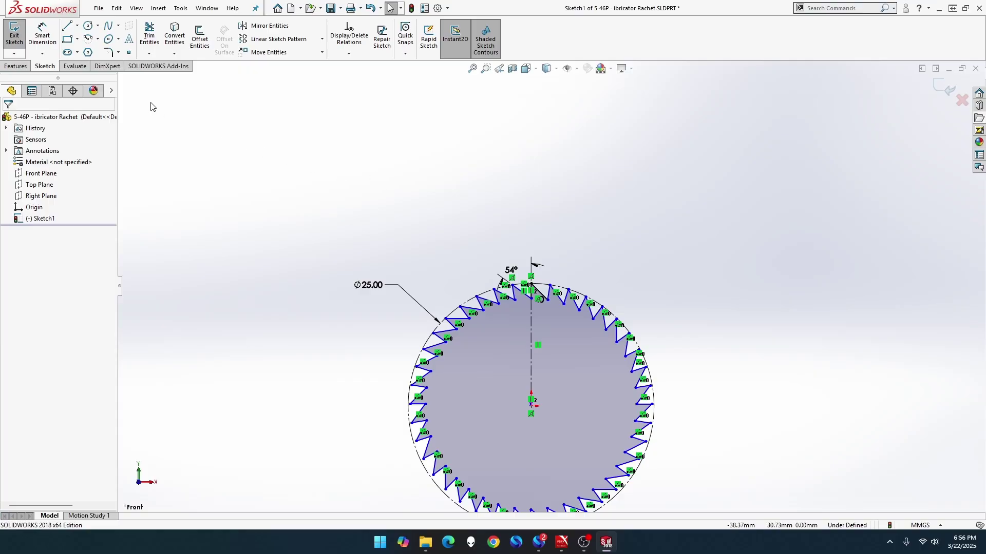
{"action": "left_click", "coordinate": [88, 25]}
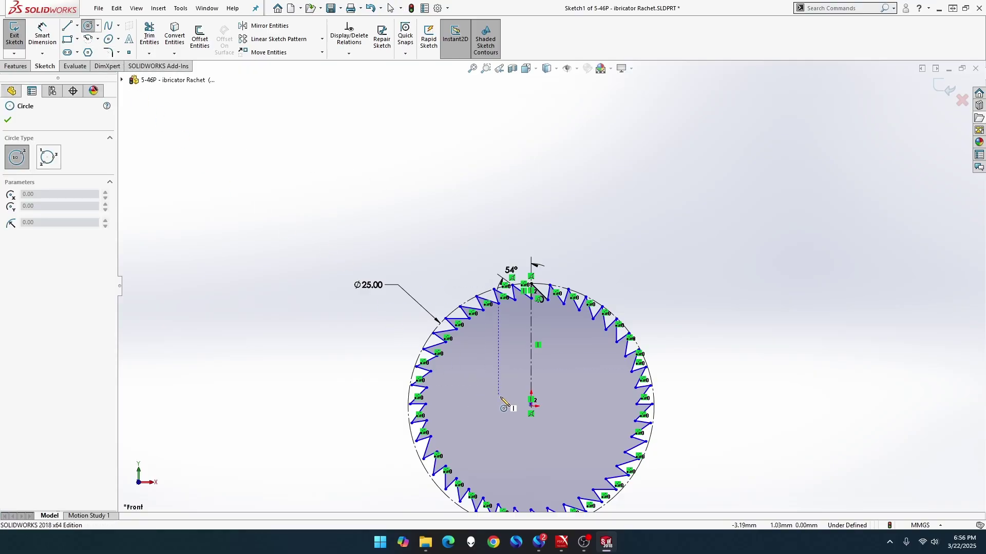
{"action": "left_click", "coordinate": [531, 406]}
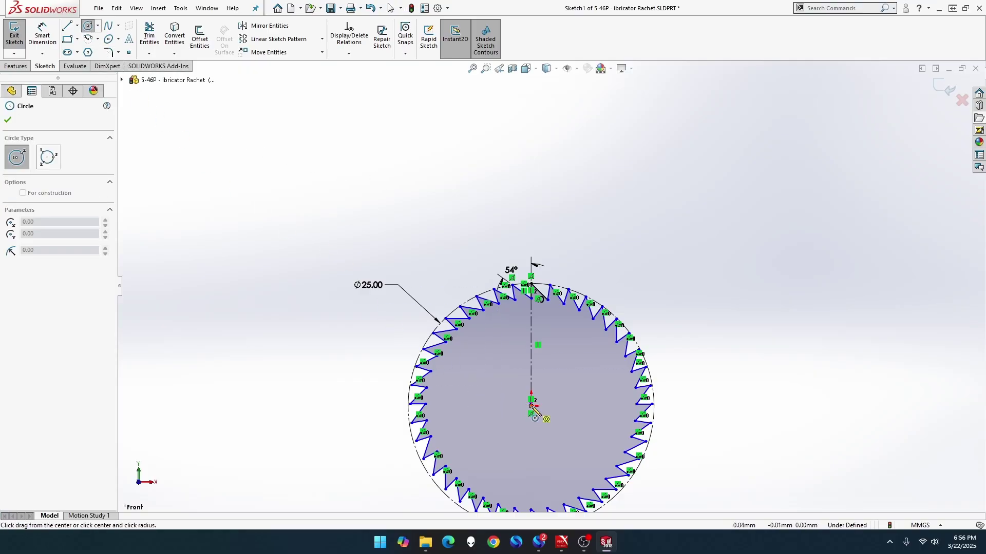
{"action": "left_click", "coordinate": [562, 365]}
{"action": "left_click", "coordinate": [23, 302]}
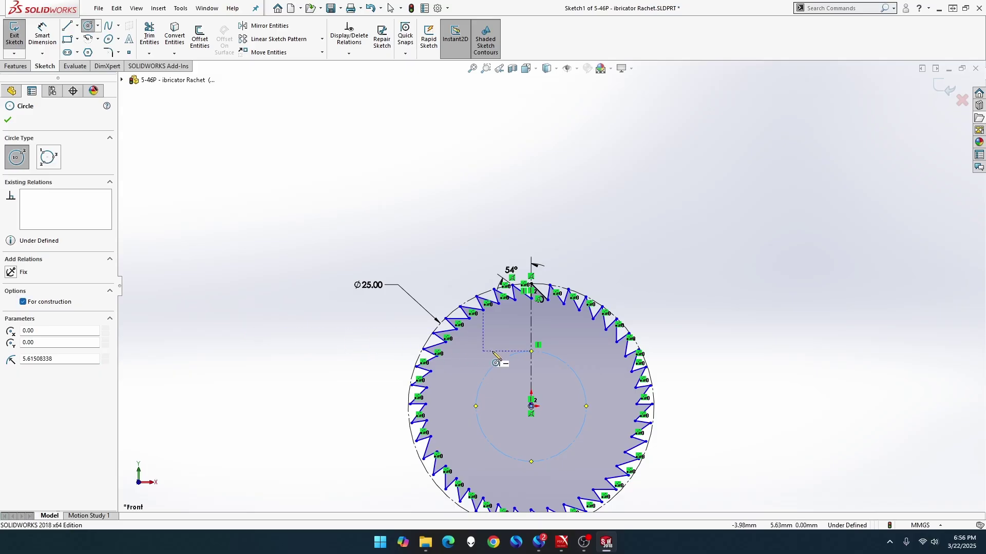
{"action": "key", "text": "Escape"}
Step: Make the inner construction circle coincident with the inner corner of the tooth beside the vertical centerline
{"action": "scroll", "coordinate": [560, 349], "scroll_direction": "down", "scroll_amount": 3}
{"action": "scroll", "coordinate": [550, 346], "scroll_direction": "down", "scroll_amount": 2}
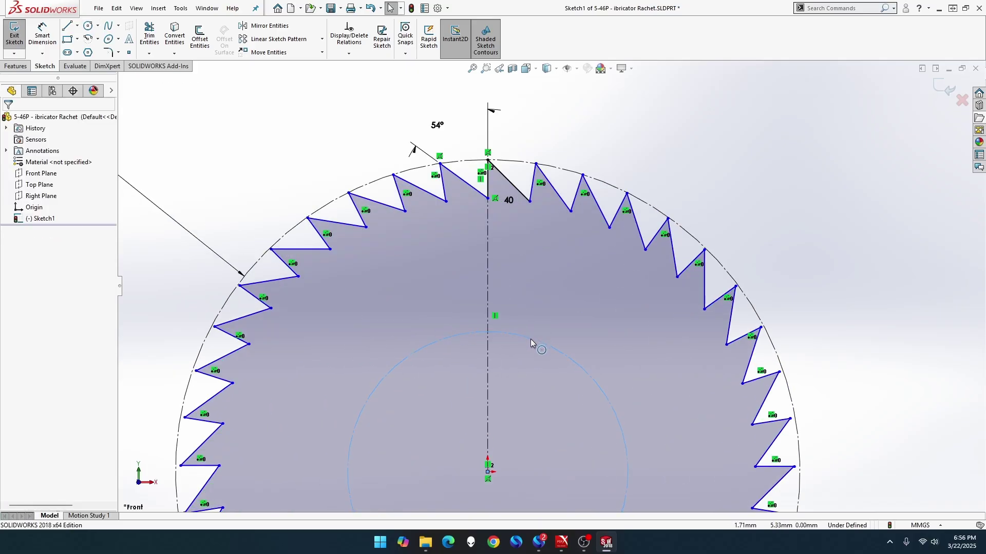
{"action": "left_click", "coordinate": [531, 339]}
{"action": "key", "text": "Escape"}
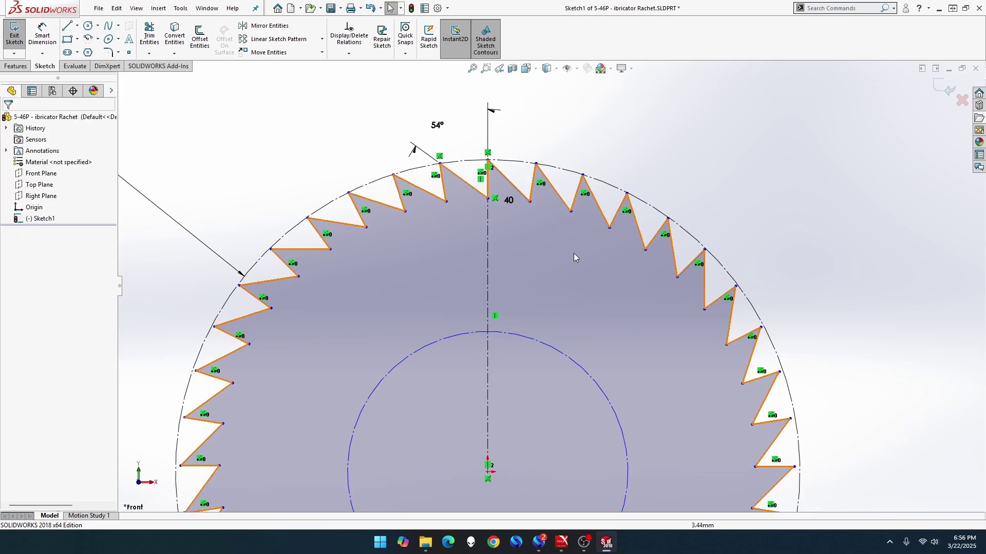
{"action": "left_click", "coordinate": [531, 337]}
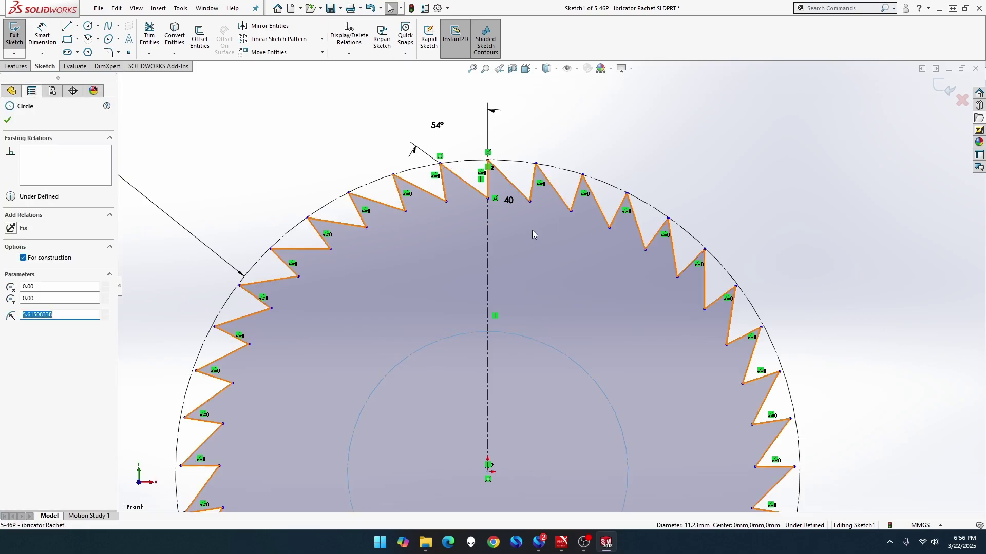
{"action": "left_click", "coordinate": [529, 201], "text": "ctrl"}
{"action": "left_click", "coordinate": [576, 156]}
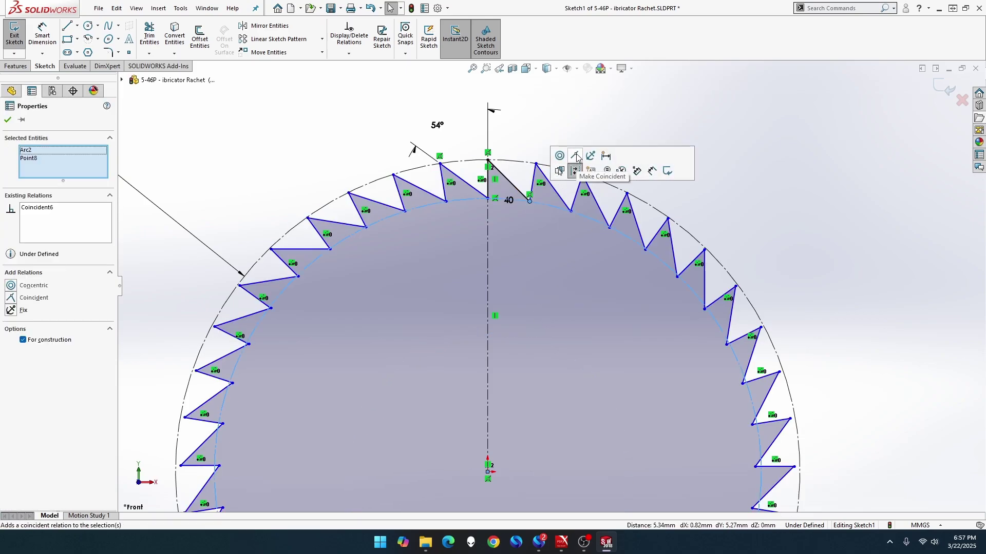
{"action": "left_click", "coordinate": [578, 144]}
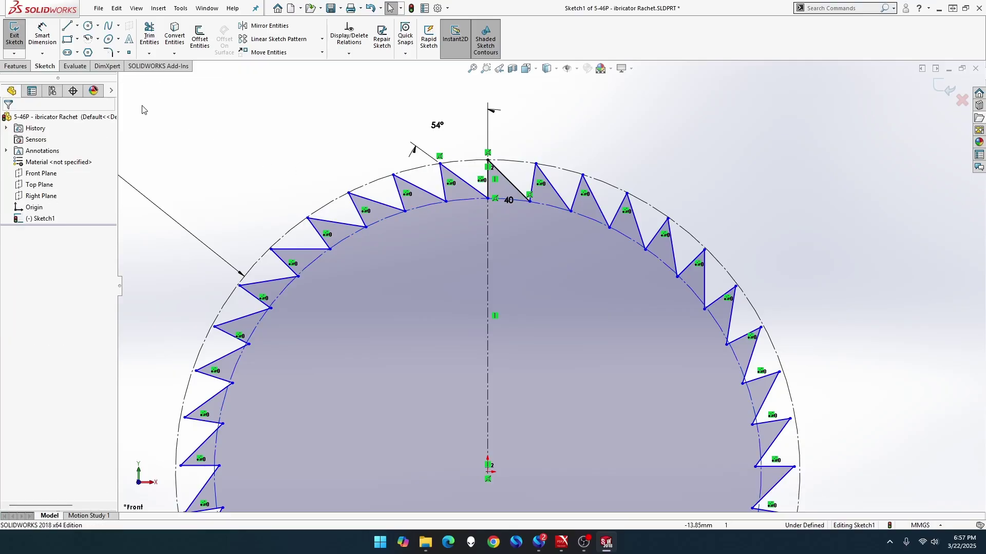
Step: Add a diameter dimension to the inner construction circle, accepting its current size
{"action": "left_click", "coordinate": [57, 53]}
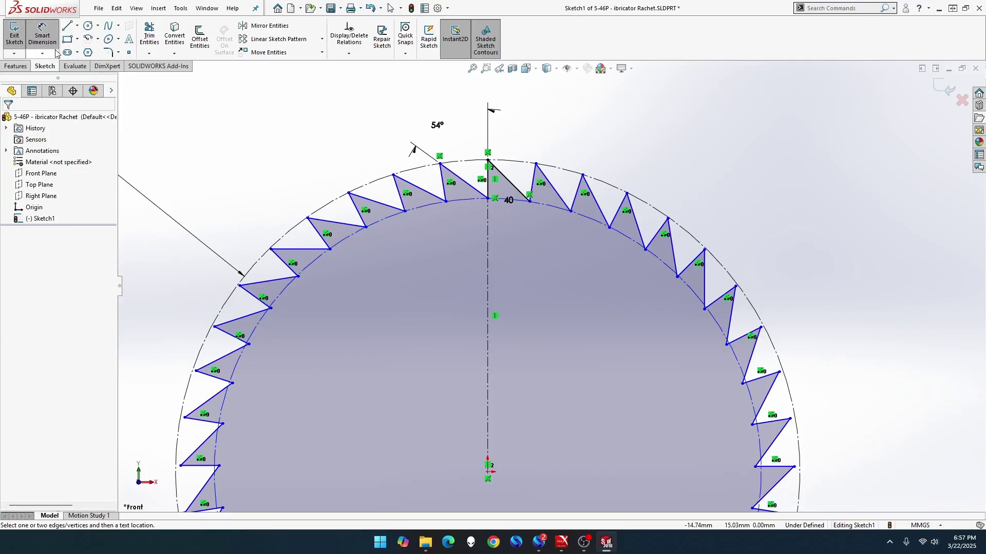
{"action": "left_click", "coordinate": [413, 207]}
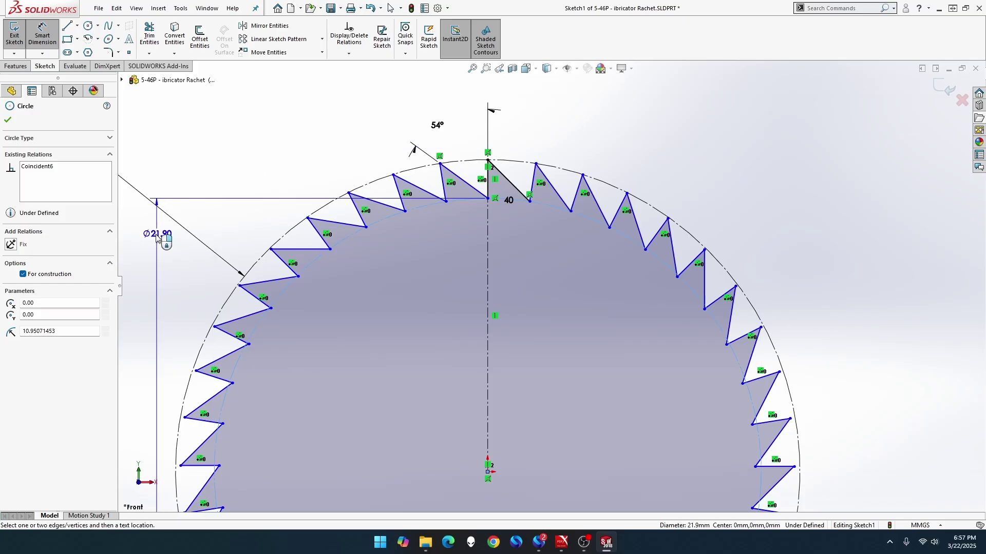
{"action": "left_click", "coordinate": [152, 164]}
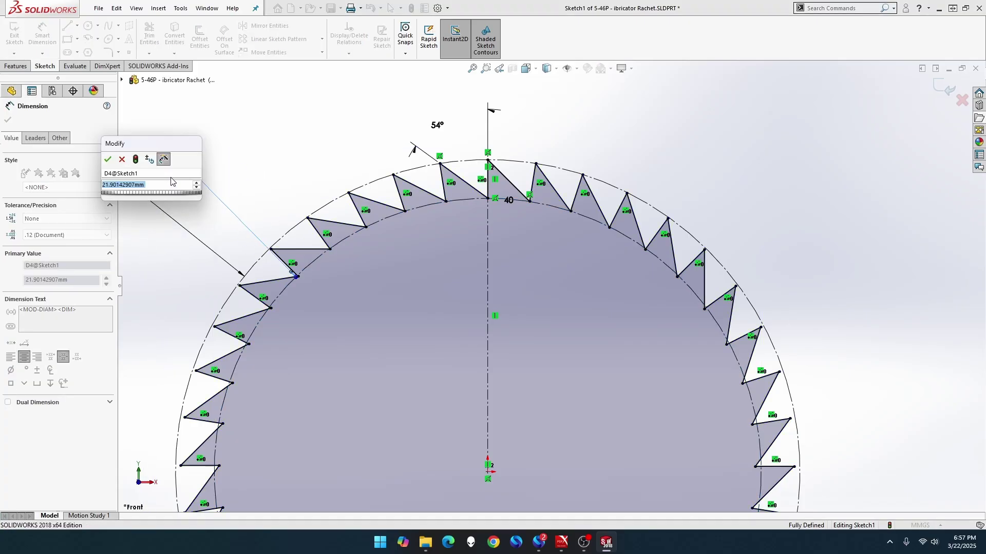
{"action": "key", "text": "Return"}
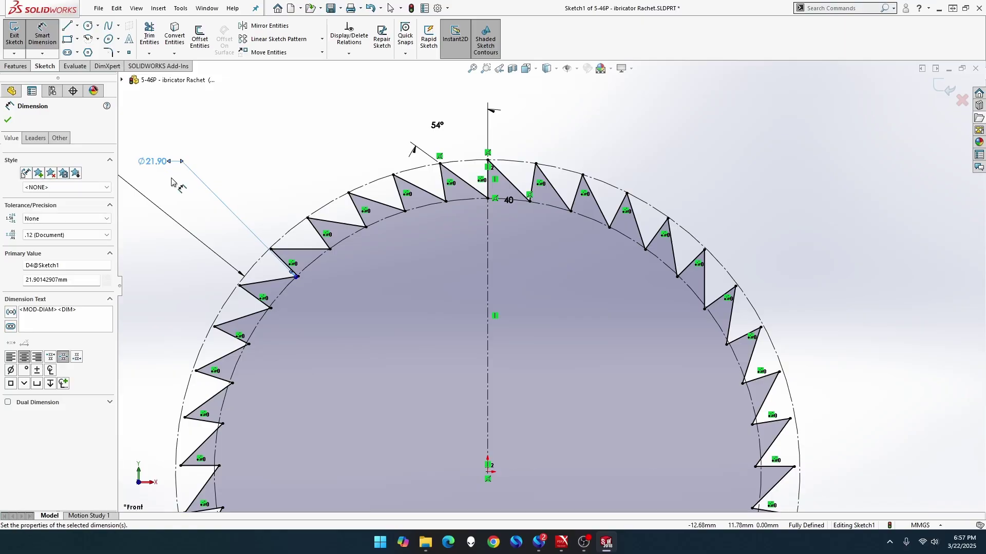
{"action": "scroll", "coordinate": [171, 178], "scroll_direction": "up", "scroll_amount": 2}
{"action": "left_click", "coordinate": [210, 272]}
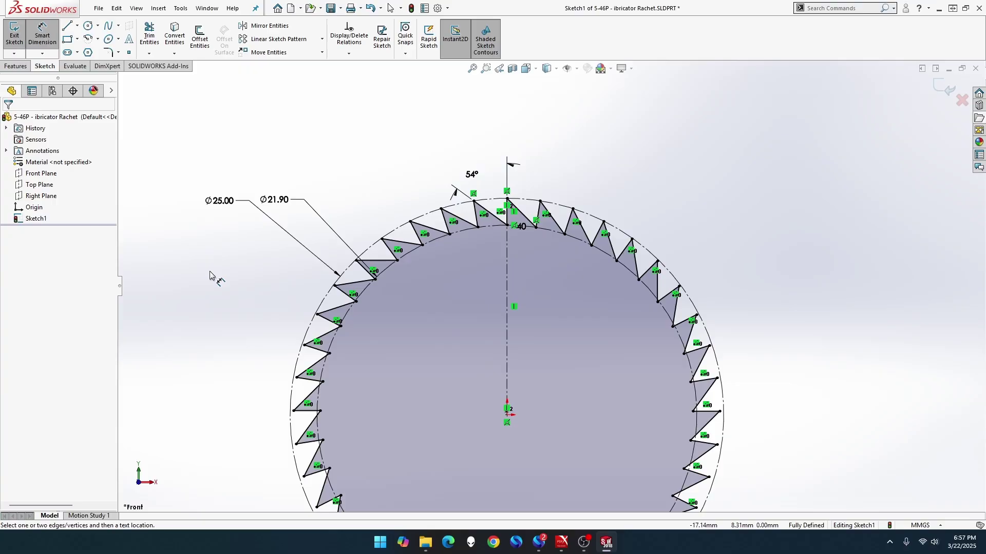
{"action": "scroll", "coordinate": [210, 271], "scroll_direction": "up", "scroll_amount": 1}
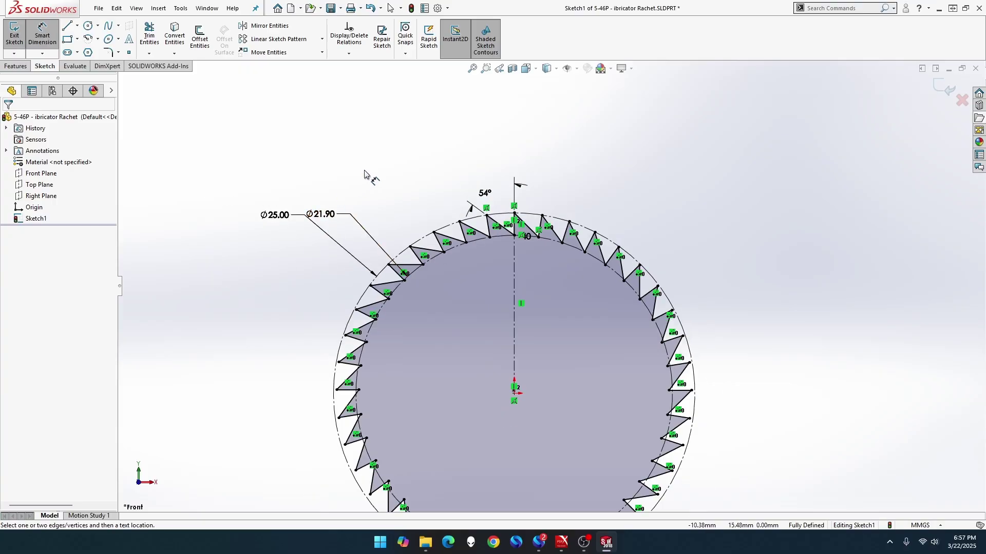
{"action": "right_click", "coordinate": [422, 240]}
{"action": "left_click", "coordinate": [388, 201]}
{"action": "left_click", "coordinate": [430, 239]}
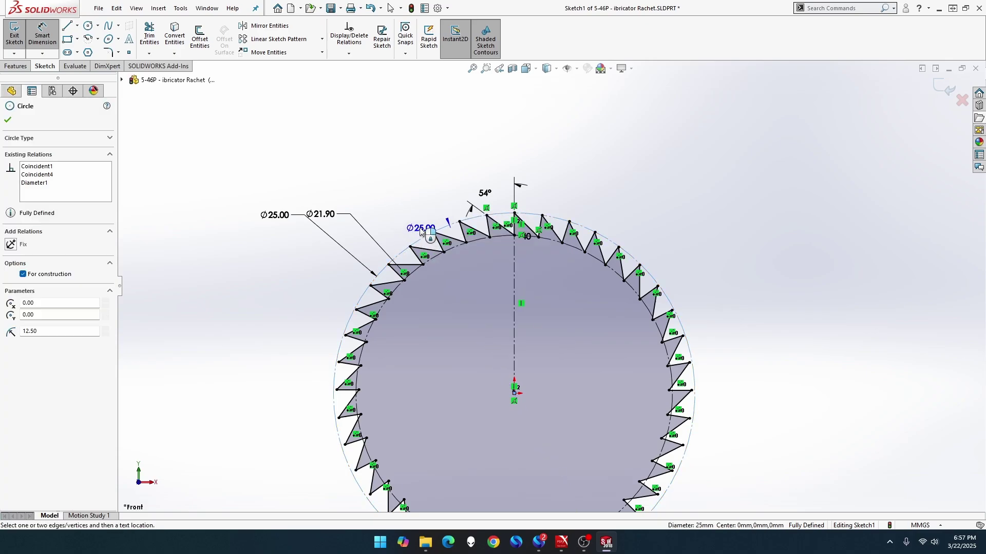
{"action": "key", "text": "Escape"}
{"action": "key", "text": "Escape"}
{"action": "left_click", "coordinate": [424, 241]}
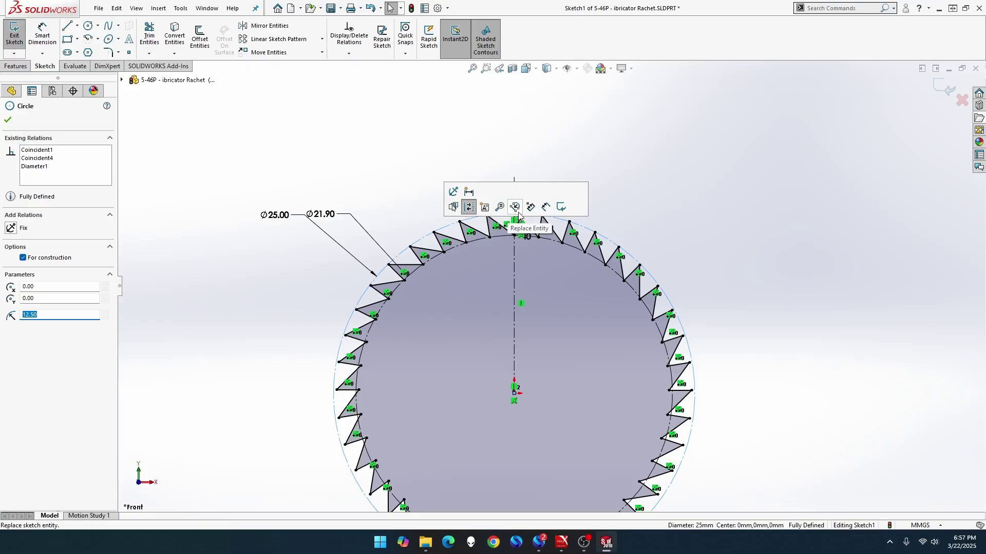
{"action": "key", "text": "Escape"}
{"action": "left_click", "coordinate": [417, 245]}
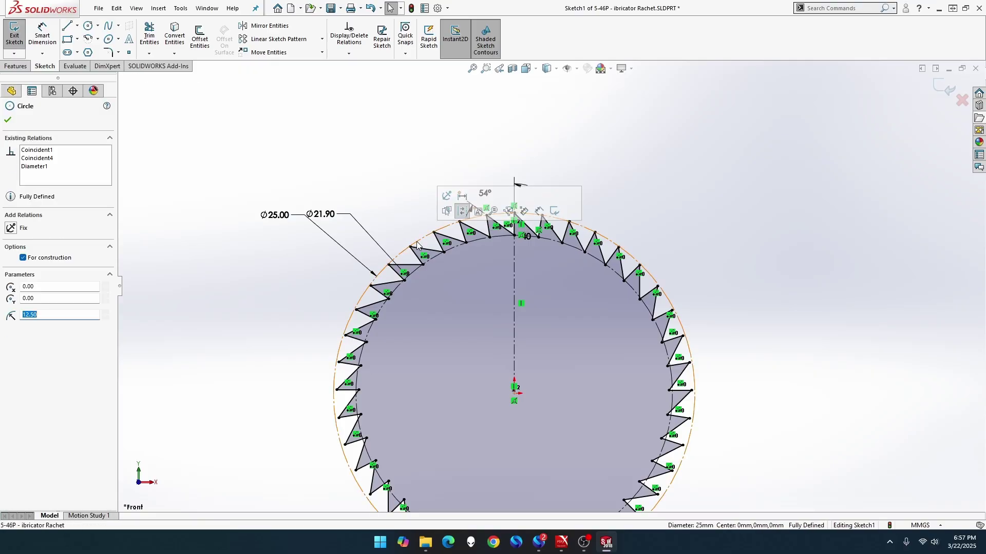
{"action": "key", "text": "Escape"}
{"action": "key", "text": "f"}
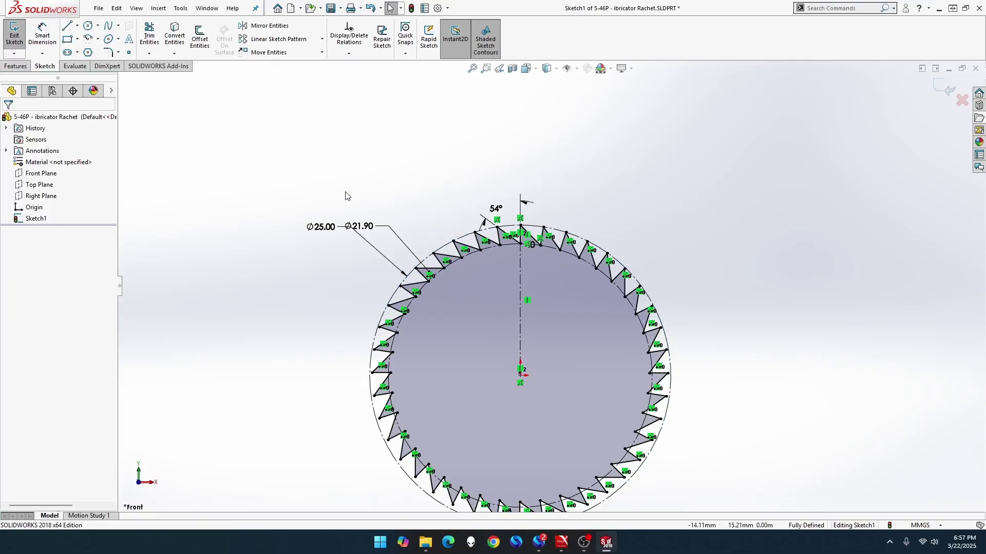
Step: Finish the tooth profile sketch and extrude it as a solid boss 4 mm deep
{"action": "middle_click_drag", "start_coordinate": [275, 174], "coordinate": [308, 190]}
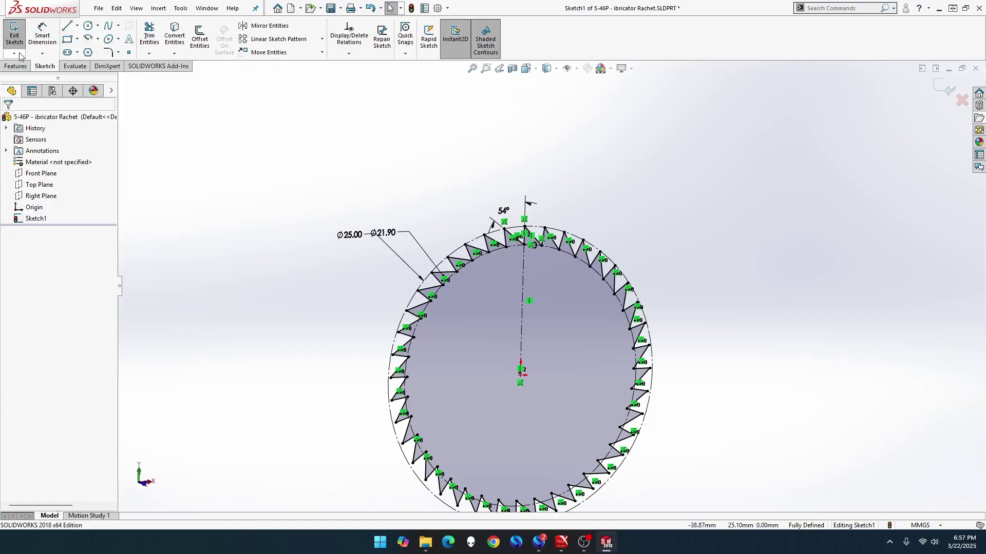
{"action": "left_click", "coordinate": [14, 35]}
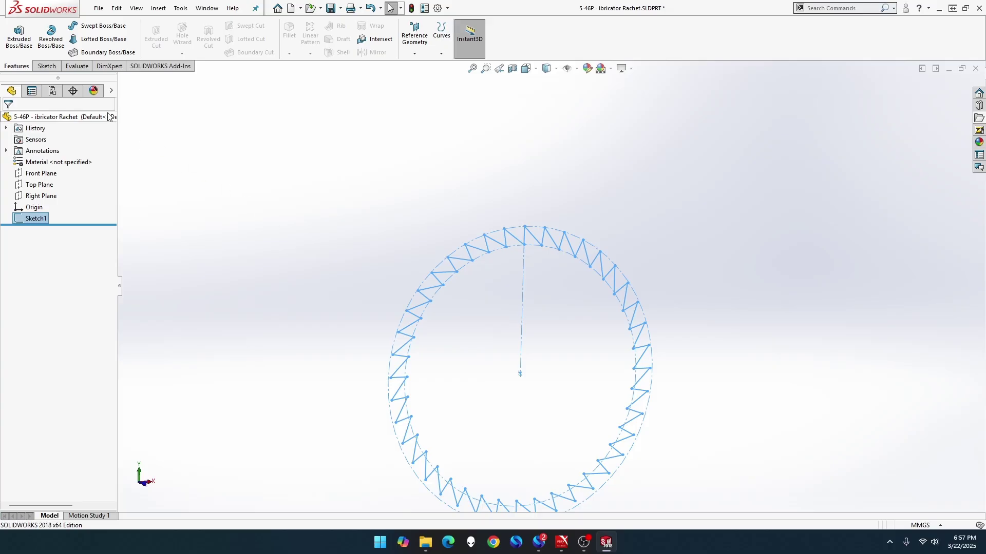
{"action": "left_click", "coordinate": [19, 35]}
{"action": "type", "text": "4"}
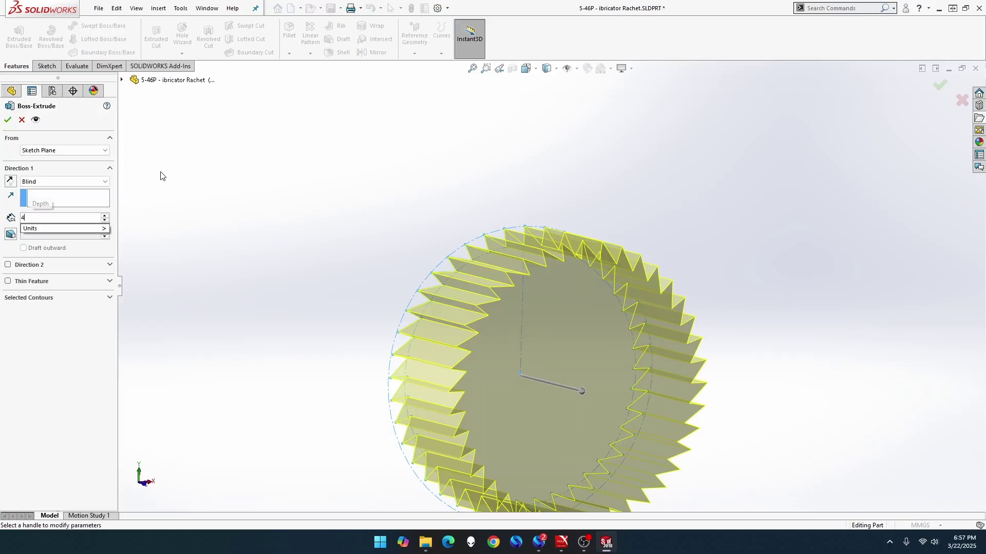
{"action": "key", "text": "Return"}
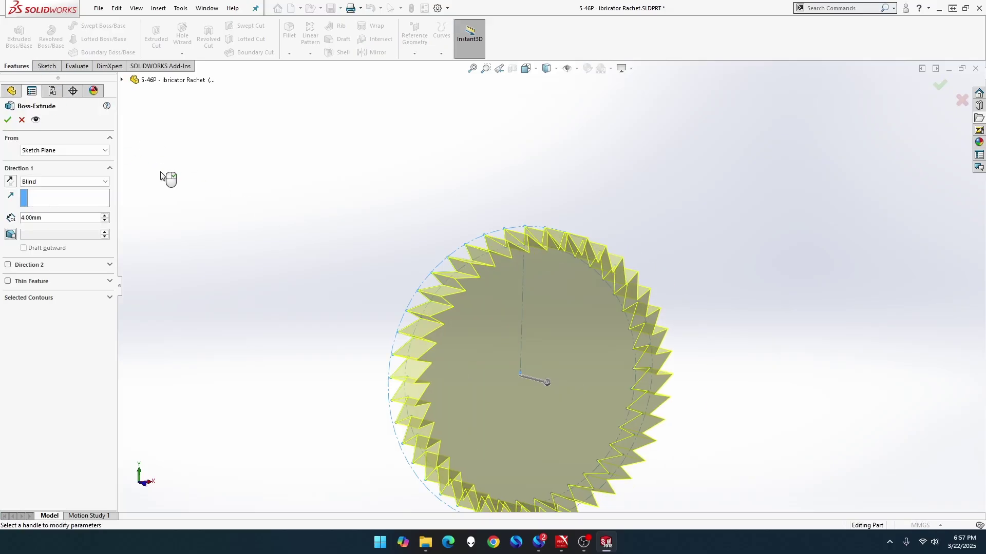
{"action": "left_click", "coordinate": [7, 120]}
{"action": "middle_click_drag", "start_coordinate": [286, 282], "coordinate": [437, 310]}
{"action": "middle_click_drag", "start_coordinate": [290, 283], "coordinate": [287, 330]}
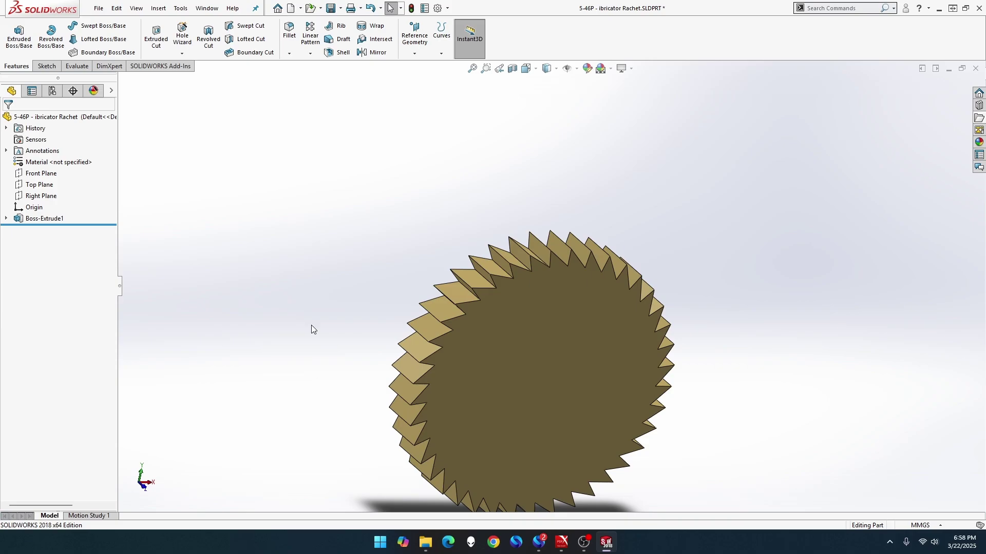
Step: Show the extruded boss's sketch dimensions and set the inner construction circle's diameter to exactly 21.9 mm
{"action": "left_click", "coordinate": [6, 220]}
{"action": "left_click", "coordinate": [48, 229]}
{"action": "mouse_move", "coordinate": [234, 309]}
{"action": "middle_mouse_down"}
{"action": "mouse_move", "coordinate": [226, 293]}
{"action": "mouse_move", "coordinate": [207, 289]}
{"action": "middle_mouse_up"}
{"action": "key", "text": "Escape"}
{"action": "left_click_drag", "start_coordinate": [382, 219], "coordinate": [396, 220]}
{"action": "double_click", "coordinate": [398, 220]}
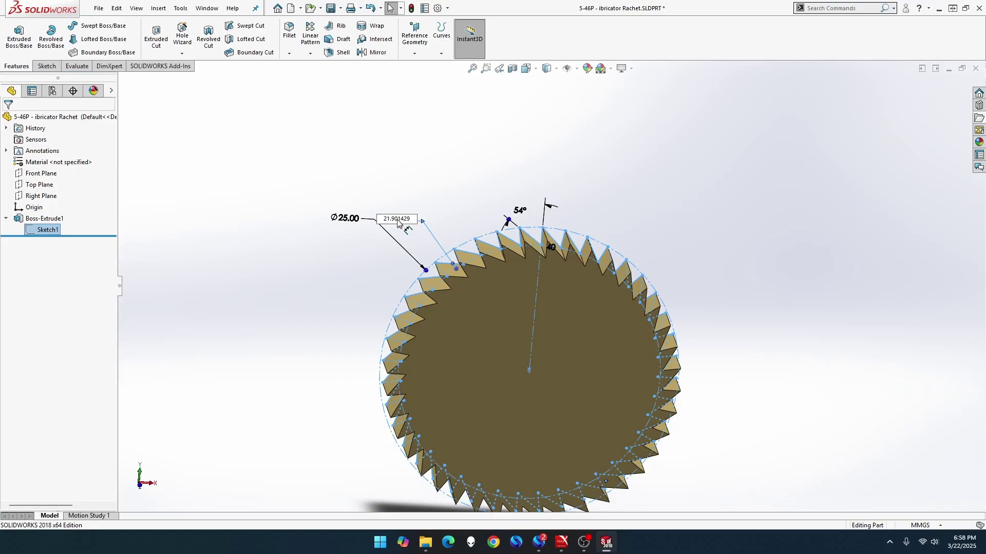
{"action": "key", "text": "BackSpace"}
{"action": "key", "text": "Return"}
{"action": "left_click", "coordinate": [401, 200]}
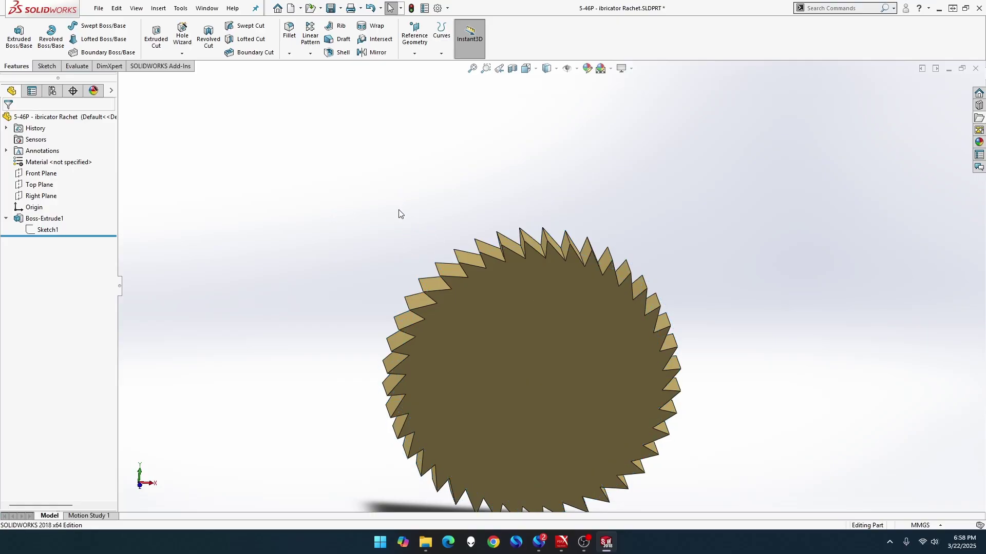
Step: Recheck the inner construction circle's diameter value in the boss's sketch, accept it, and rebuild the part
{"action": "left_click", "coordinate": [48, 230]}
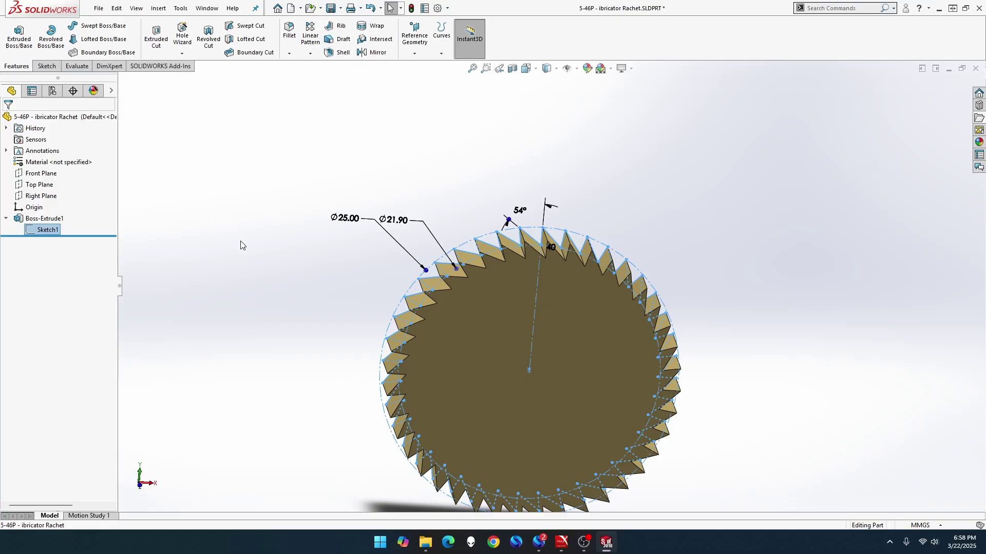
{"action": "double_click", "coordinate": [409, 229]}
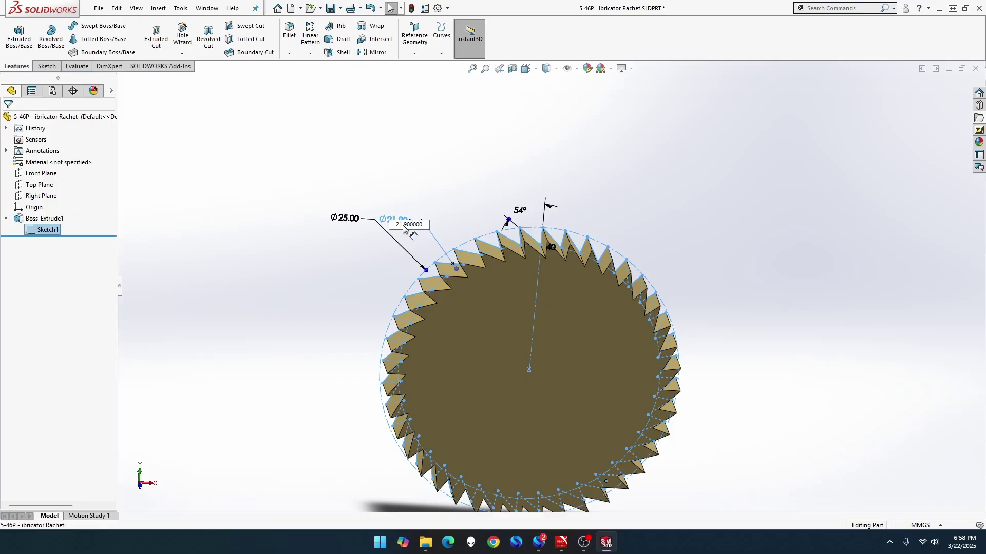
{"action": "left_click_drag", "start_coordinate": [399, 225], "coordinate": [430, 230]}
{"action": "key", "text": "Return"}
{"action": "key", "text": "ctrl+b"}
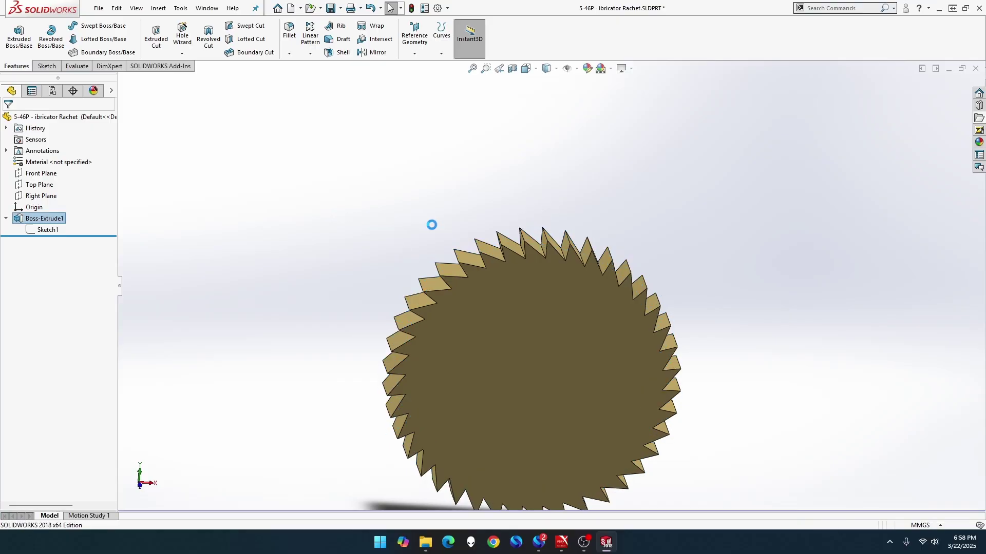
Step: Examine the tooth sketch's dimensions against the extruded body from an angled view
{"action": "left_click", "coordinate": [48, 229]}
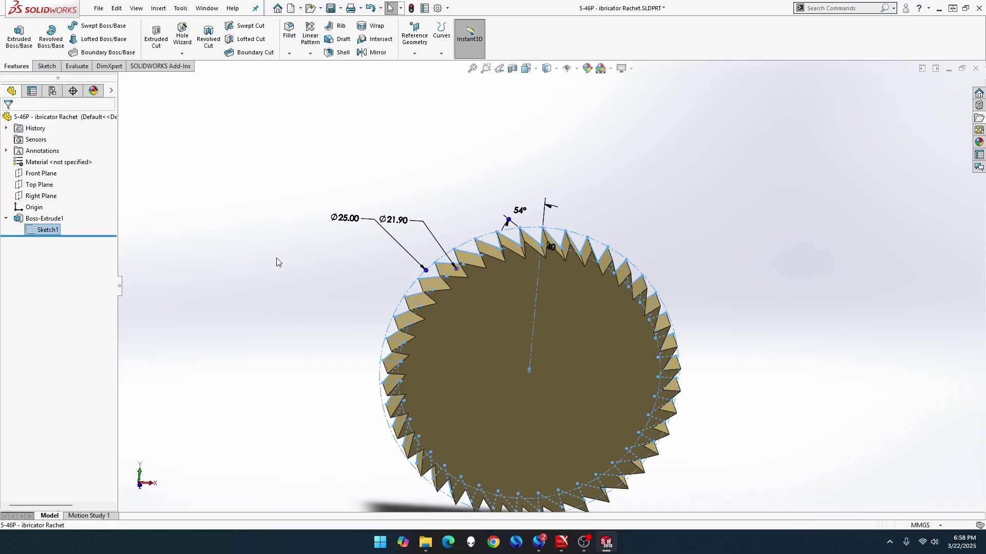
{"action": "middle_click_drag", "start_coordinate": [279, 272], "coordinate": [307, 247]}
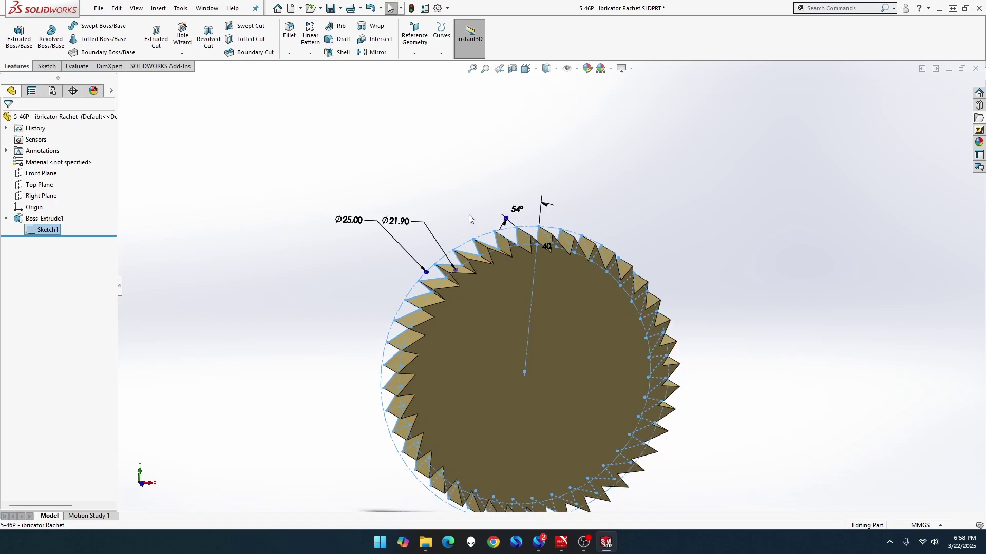
{"action": "left_click", "coordinate": [344, 315]}
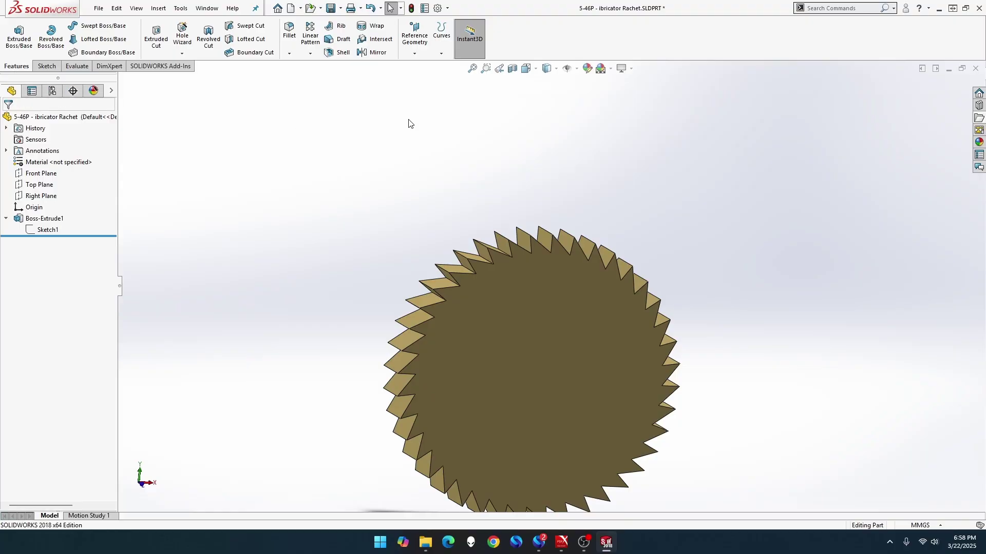
{"action": "middle_click_drag", "start_coordinate": [468, 72], "coordinate": [403, 176]}
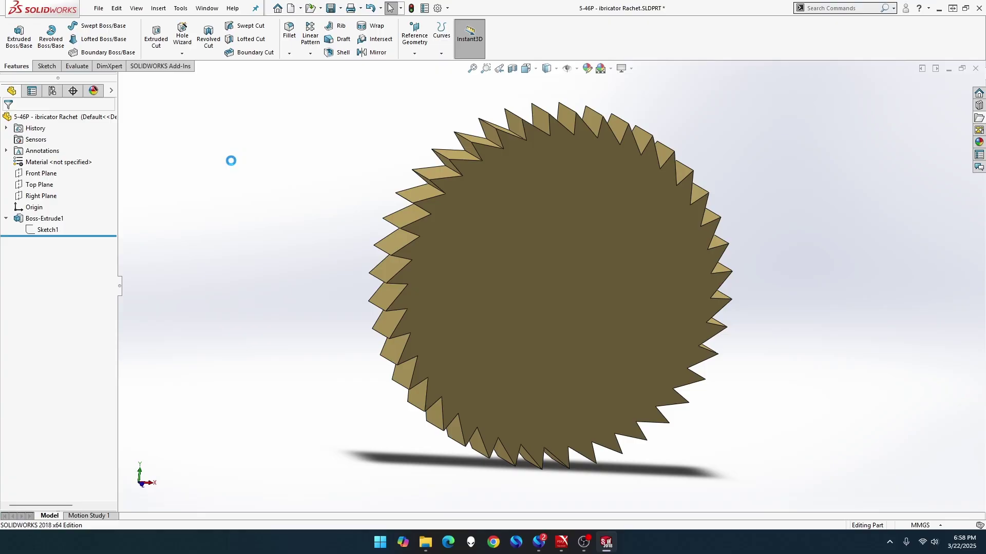
Step: Start a sketch on the ratchet's front face and draw a circle of about 2.77 mm radius centred on the origin
{"action": "right_click", "coordinate": [530, 284]}
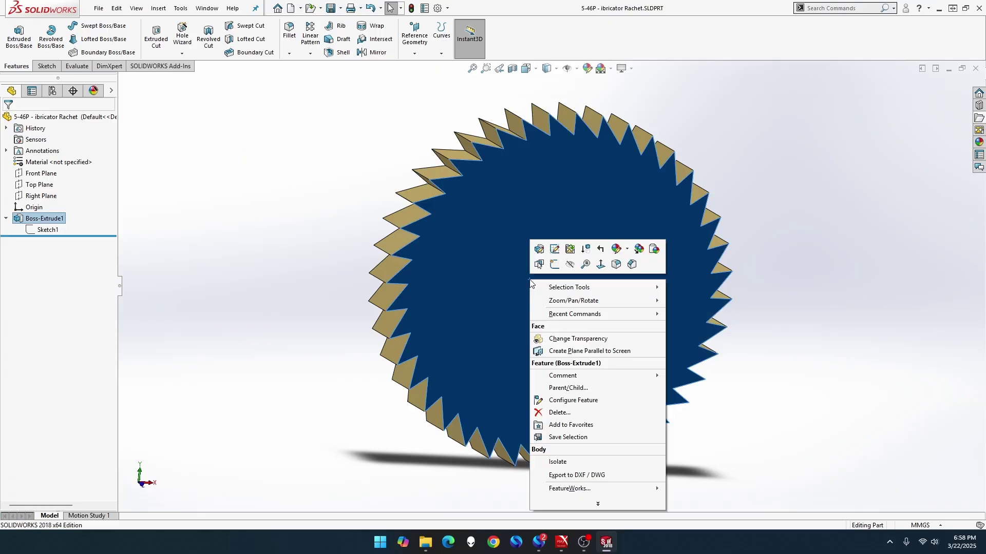
{"action": "left_click", "coordinate": [554, 265]}
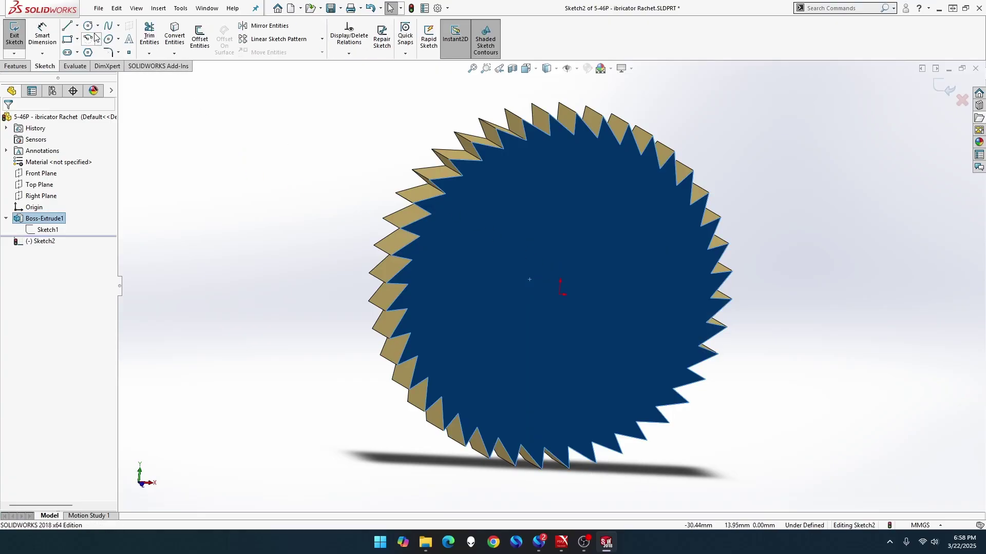
{"action": "left_click", "coordinate": [88, 25]}
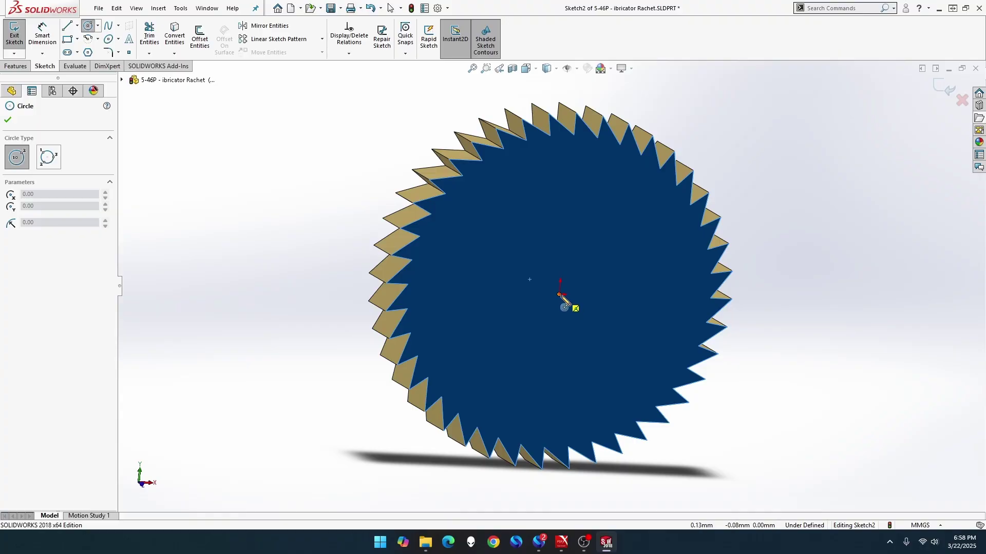
{"action": "left_click", "coordinate": [559, 295]}
{"action": "left_click", "coordinate": [586, 324]}
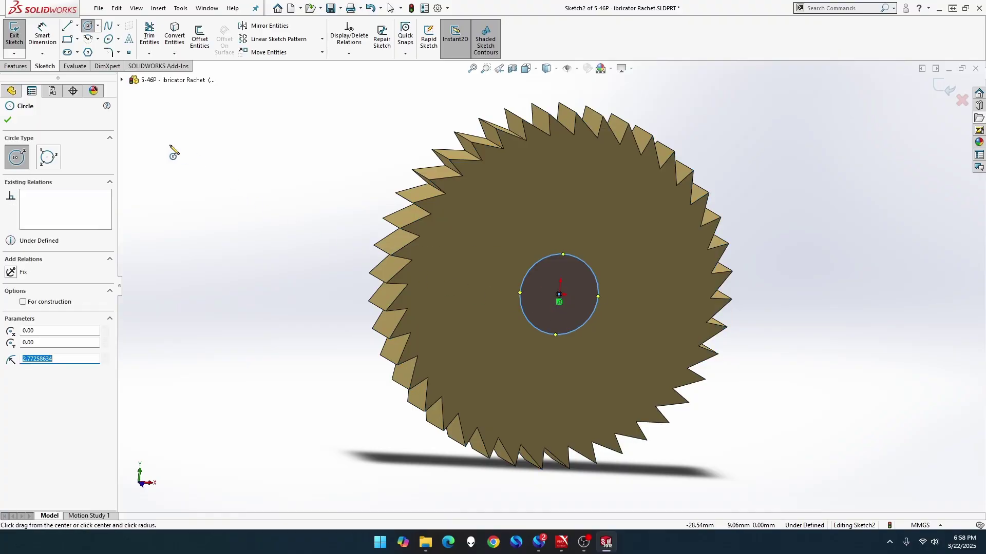
{"action": "key", "text": "Escape"}
Step: Dimension the centre circle to a diameter of 5 mm
{"action": "left_click", "coordinate": [51, 52]}
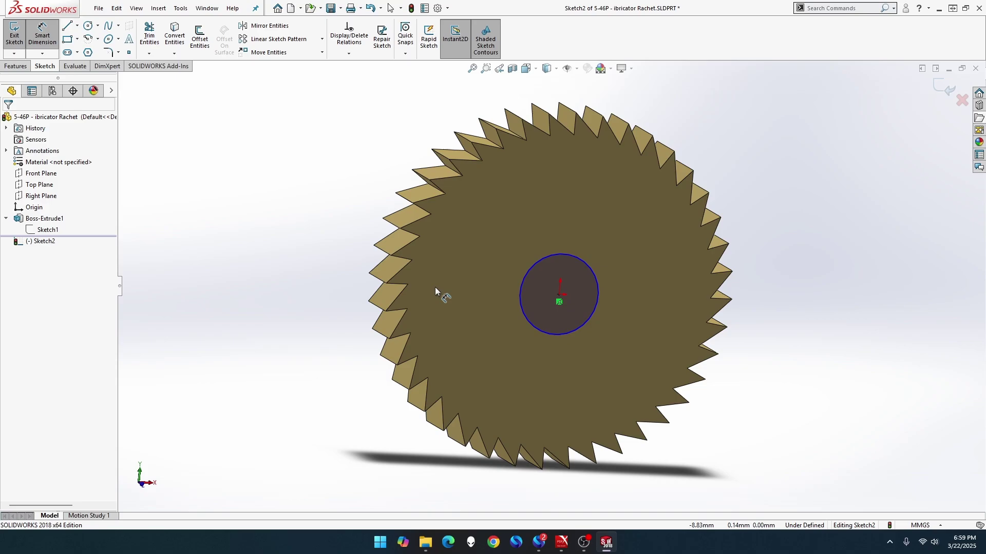
{"action": "left_click", "coordinate": [514, 284]}
{"action": "left_click", "coordinate": [321, 172]}
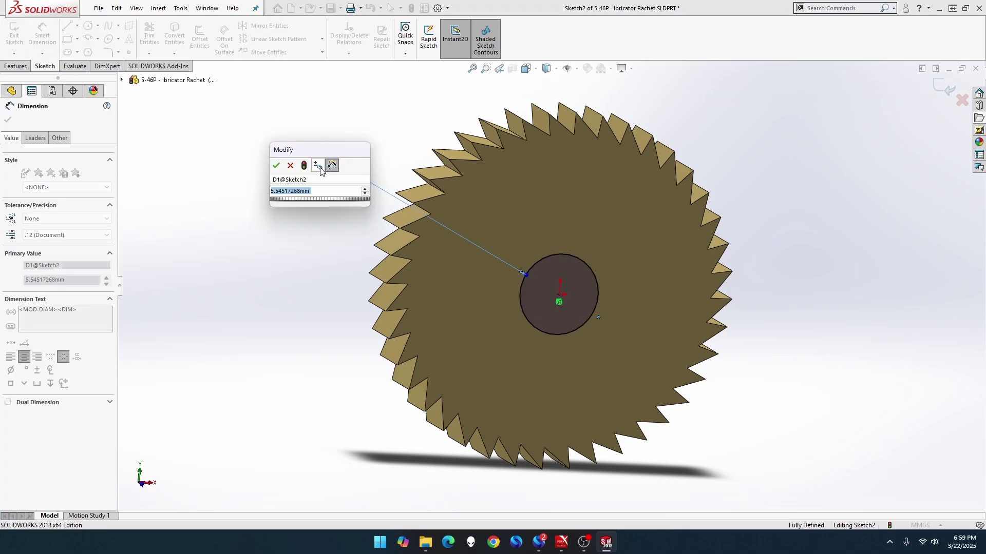
{"action": "type", "text": "5"}
{"action": "key", "text": "Return"}
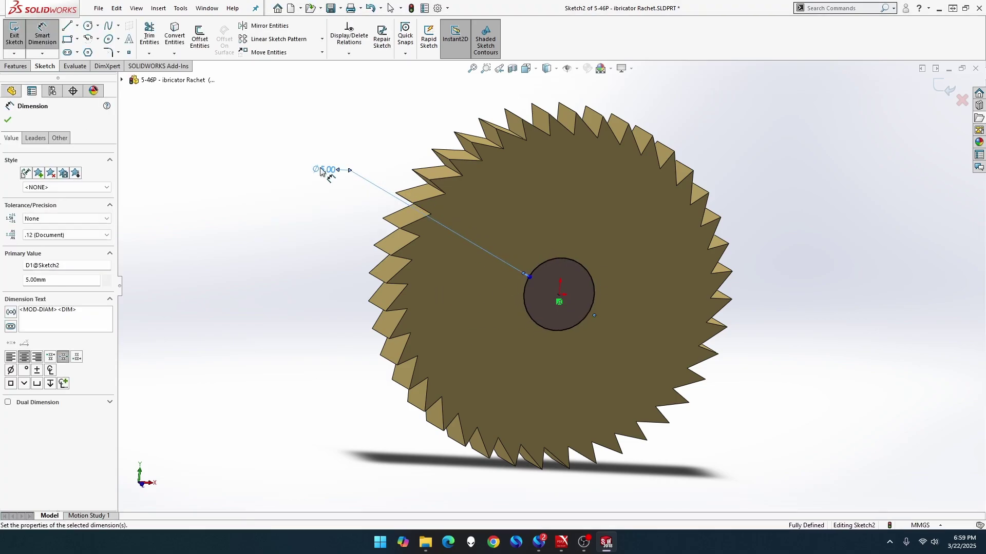
Step: Cut the centre circle through the ratchet body with the Through All end condition, and save the part
{"action": "left_click", "coordinate": [15, 66]}
{"action": "left_click", "coordinate": [154, 40]}
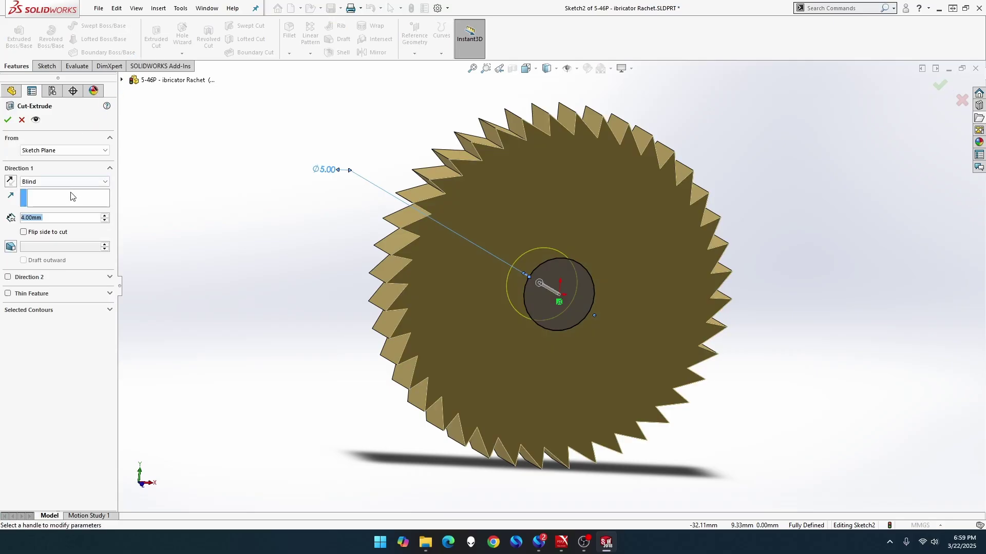
{"action": "left_click", "coordinate": [65, 182]}
{"action": "left_click", "coordinate": [64, 198]}
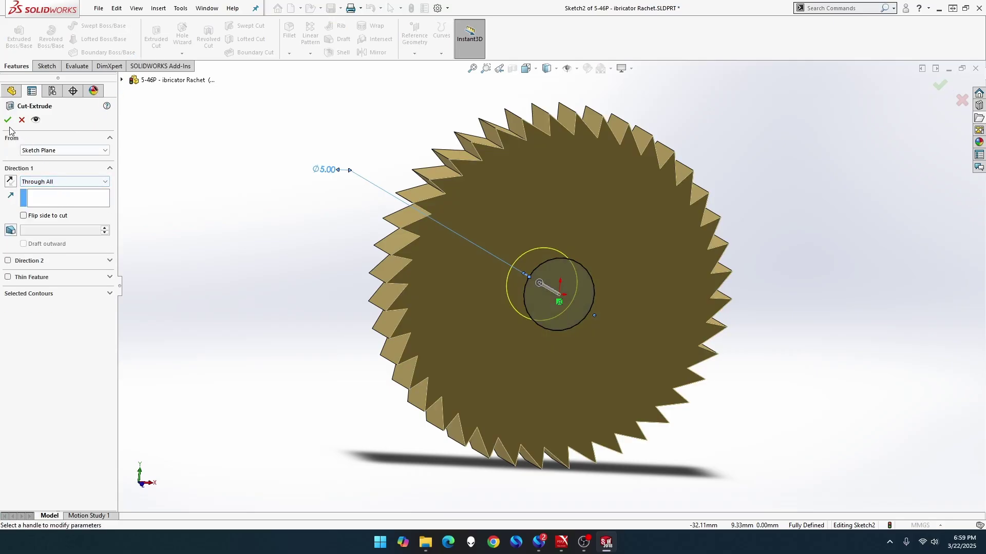
{"action": "left_click", "coordinate": [8, 119]}
{"action": "left_click", "coordinate": [272, 309]}
{"action": "key", "text": "ctrl+s"}
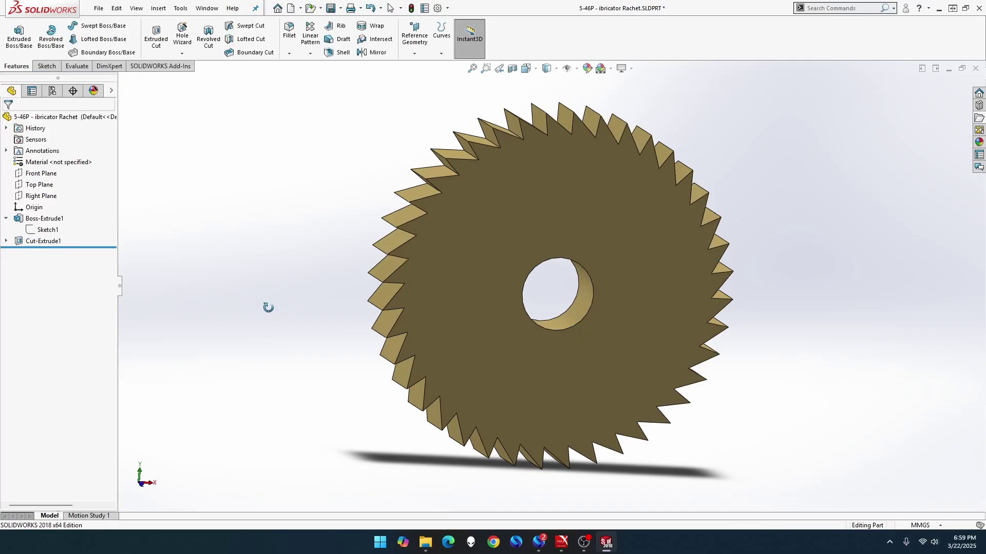